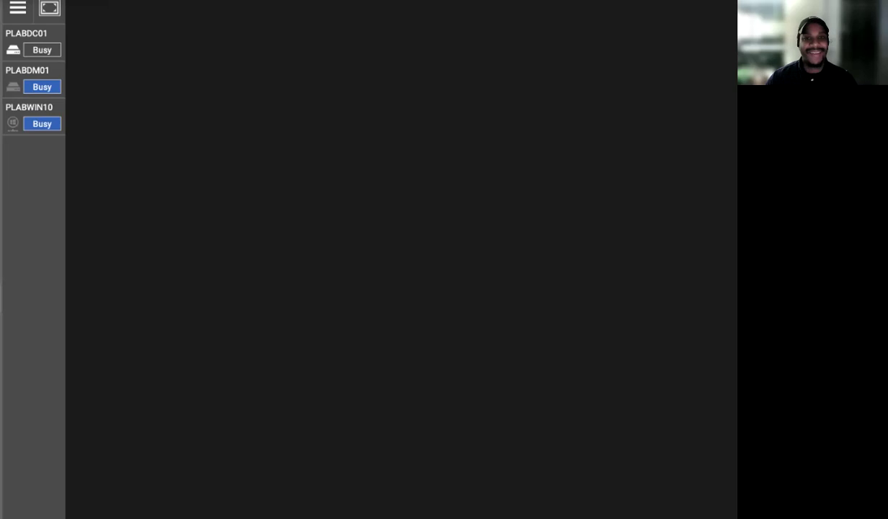
Step: Try launching Active Directory Administrative Center from Server Manager's Tools, then dismiss the error
{"action": "right_click", "coordinate": [59, 2]}
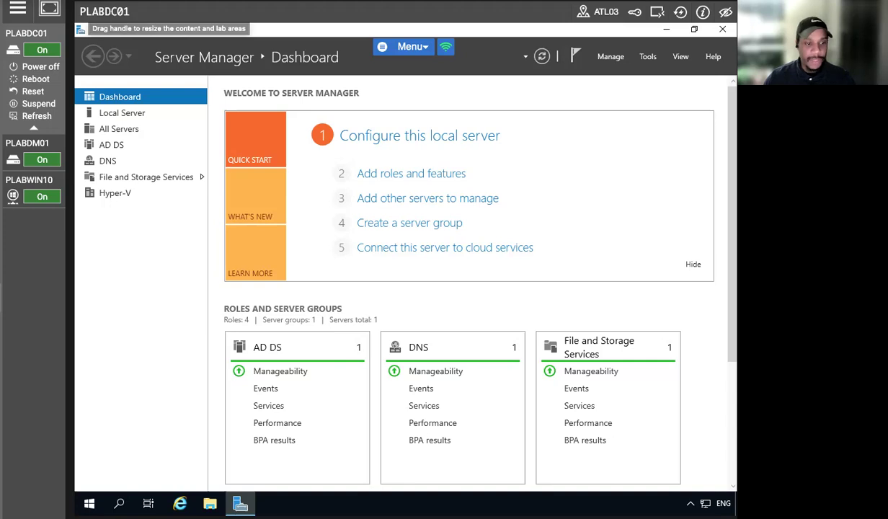
{"action": "left_click", "coordinate": [647, 56]}
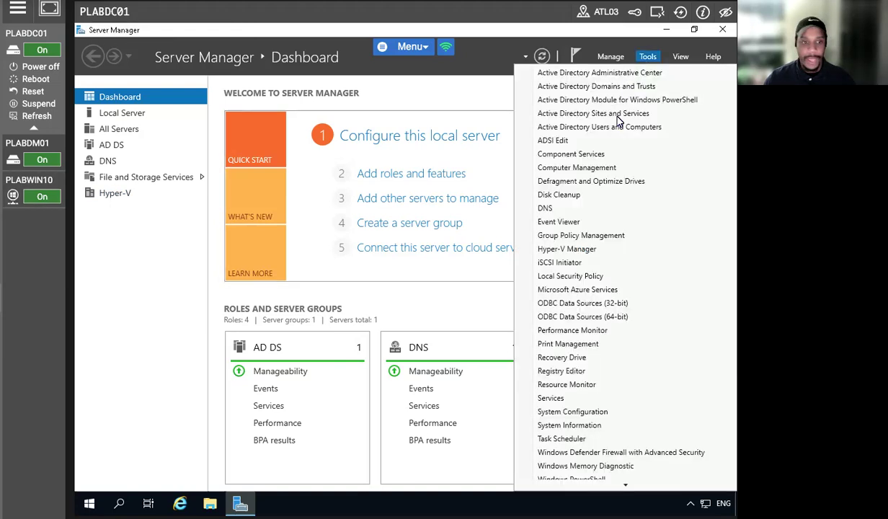
{"action": "left_click", "coordinate": [609, 73]}
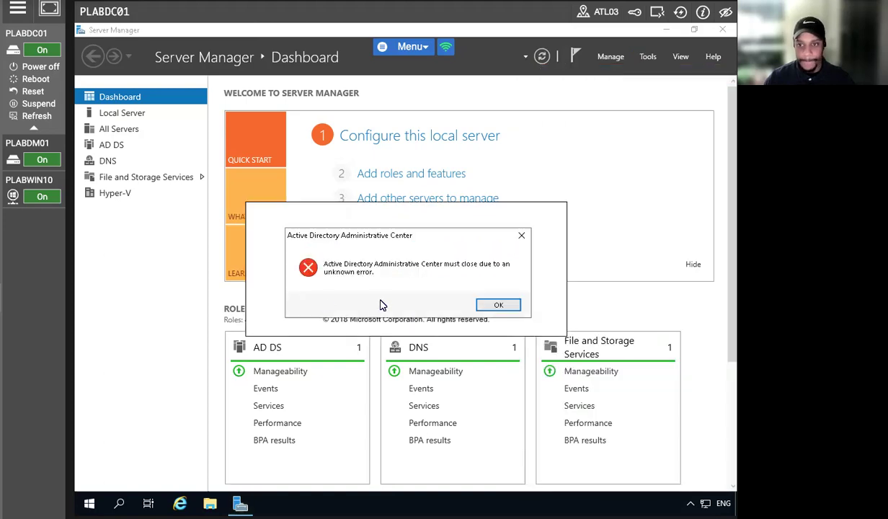
{"action": "left_click", "coordinate": [498, 305]}
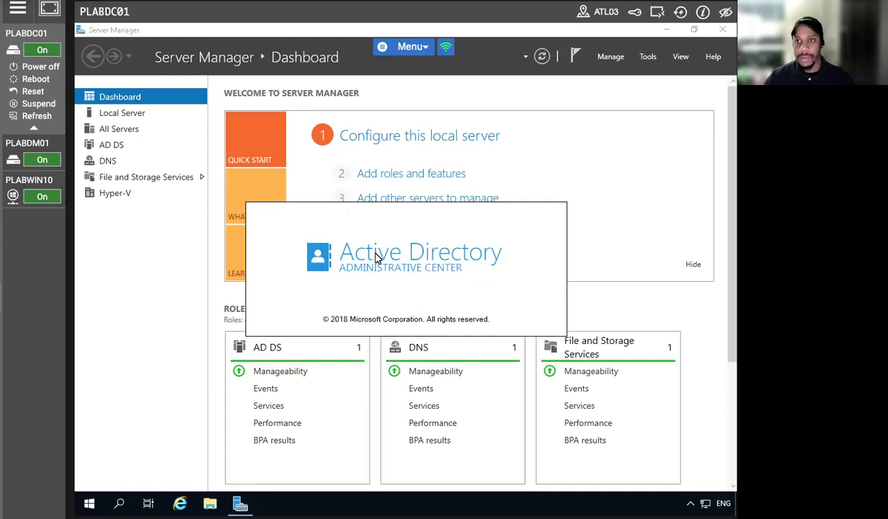
Step: Refresh the dashboard, retry Active Directory Administrative Center, dismiss the second error, and close Server Manager
{"action": "left_click", "coordinate": [647, 57]}
{"action": "left_click", "coordinate": [467, 84]}
{"action": "left_click", "coordinate": [541, 58]}
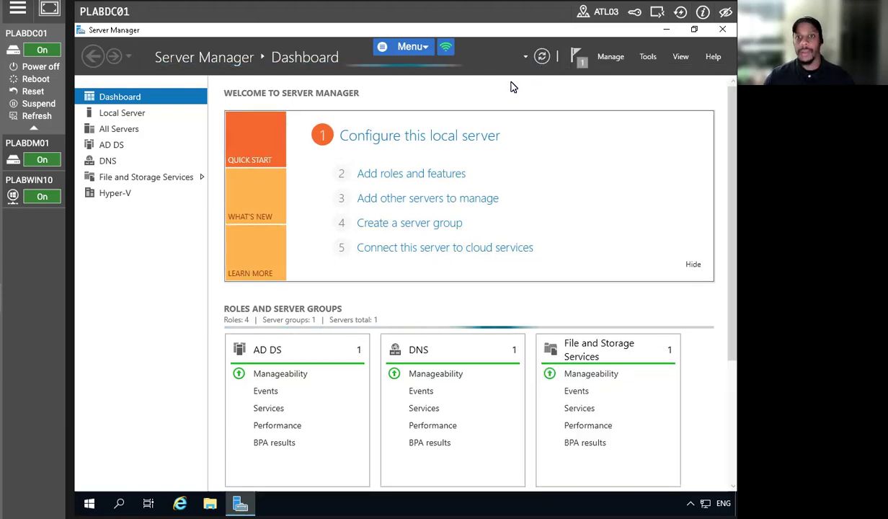
{"action": "left_click", "coordinate": [646, 57]}
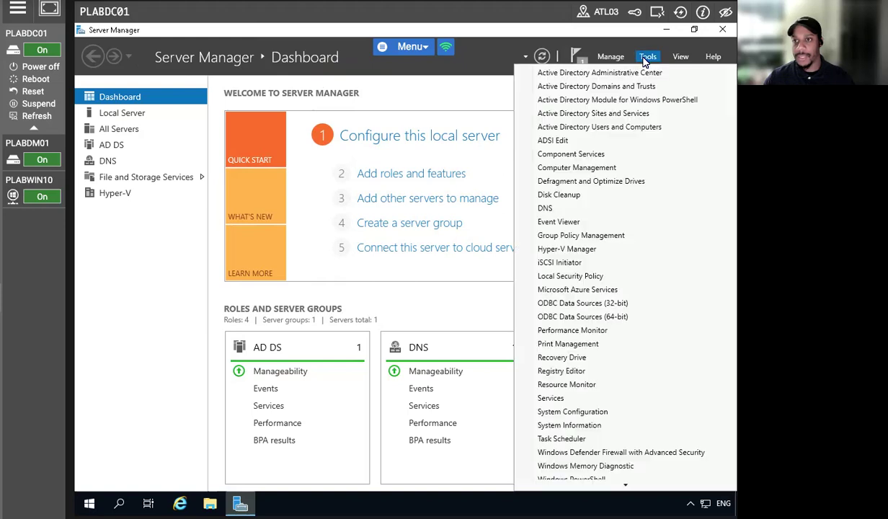
{"action": "left_click", "coordinate": [580, 69]}
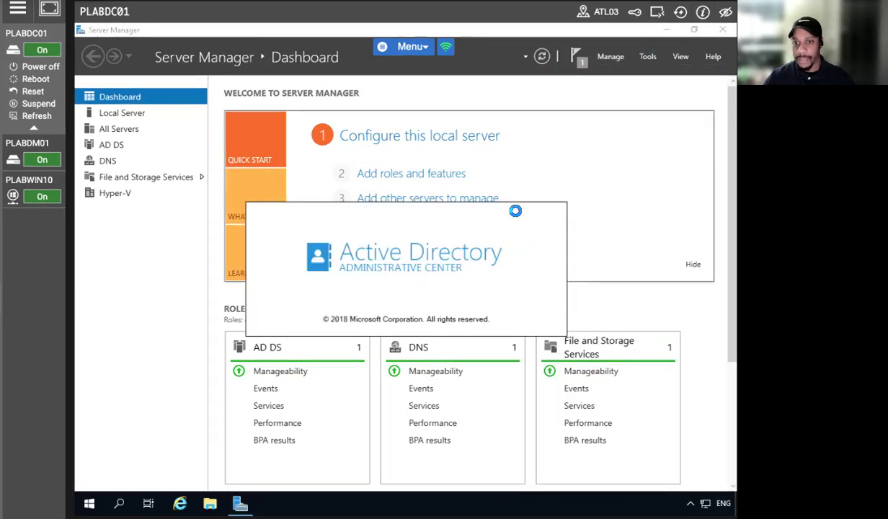
{"action": "left_click", "coordinate": [500, 303]}
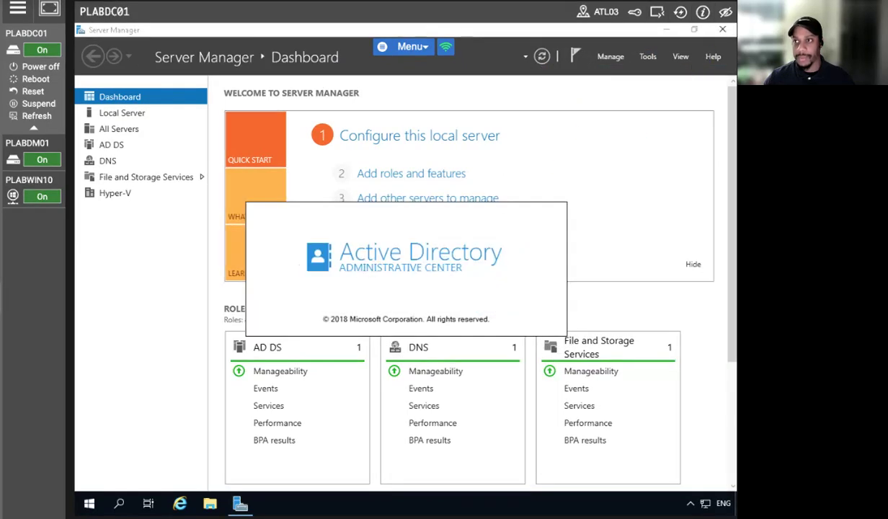
{"action": "left_click", "coordinate": [722, 30]}
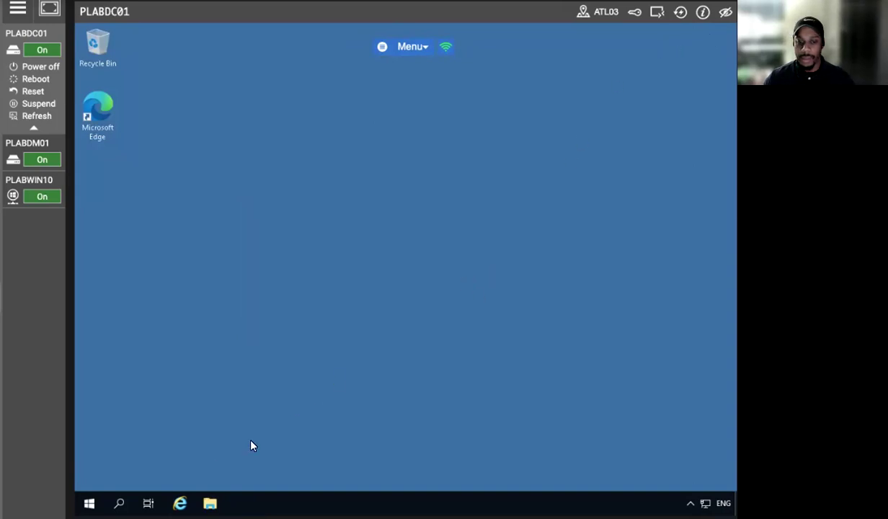
Step: Reopen Server Manager via a Start search for 'server' and launch Active Directory Administrative Center
{"action": "left_click", "coordinate": [119, 503]}
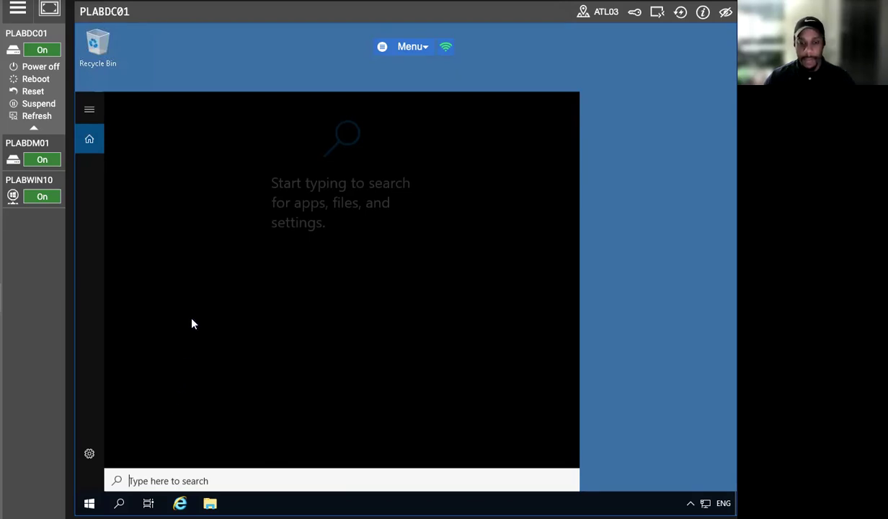
{"action": "type", "text": "s"}
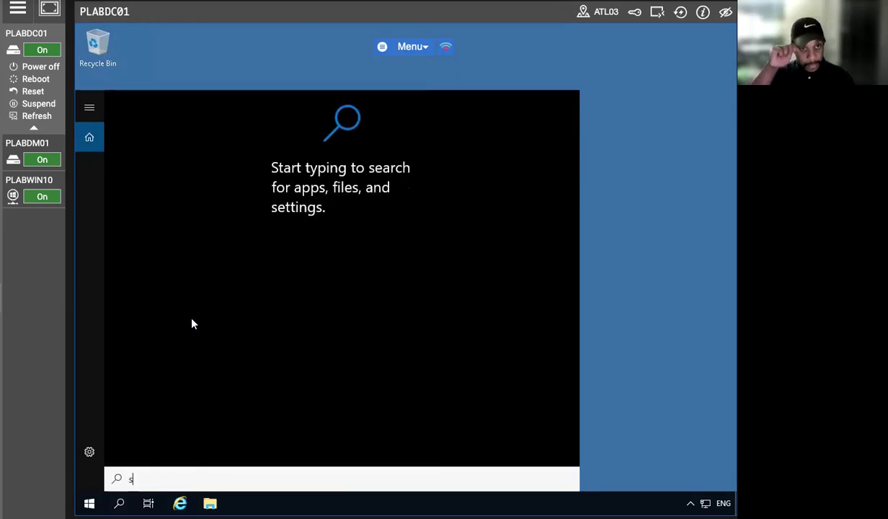
{"action": "type", "text": "erver"}
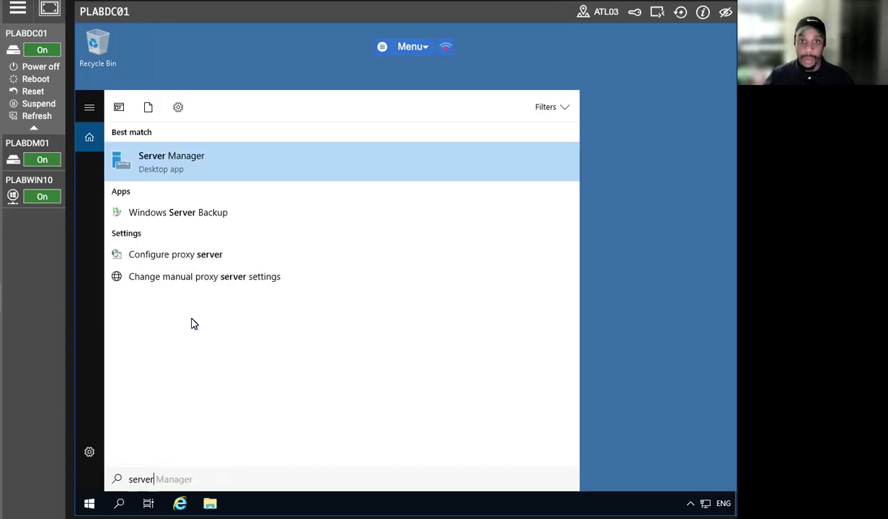
{"action": "left_click", "coordinate": [172, 163]}
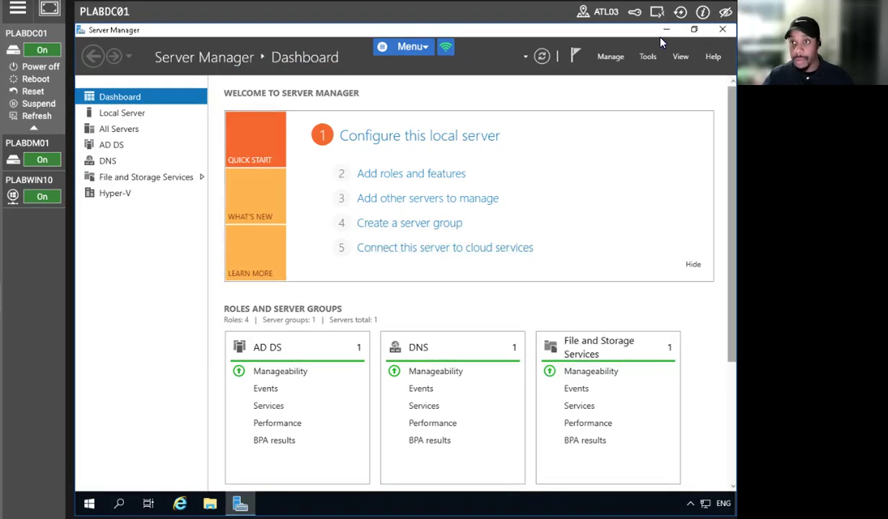
{"action": "left_click", "coordinate": [639, 62]}
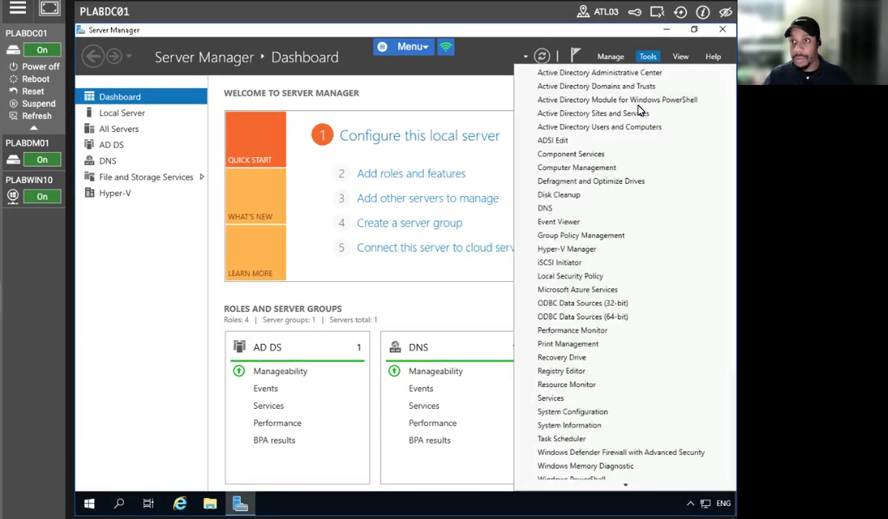
{"action": "left_click", "coordinate": [566, 71]}
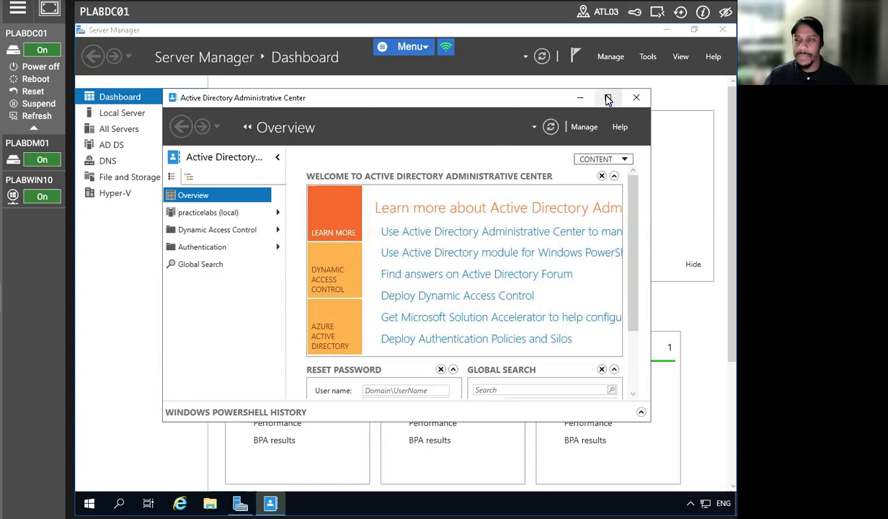
Step: Maximize the admin center, open practicelabs (local) > Users, and start a New > User form
{"action": "left_click", "coordinate": [608, 99]}
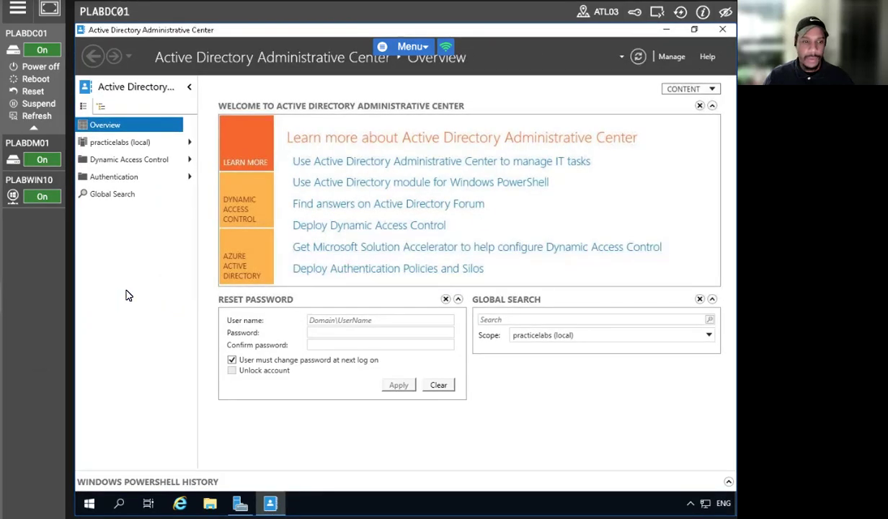
{"action": "left_click", "coordinate": [189, 142]}
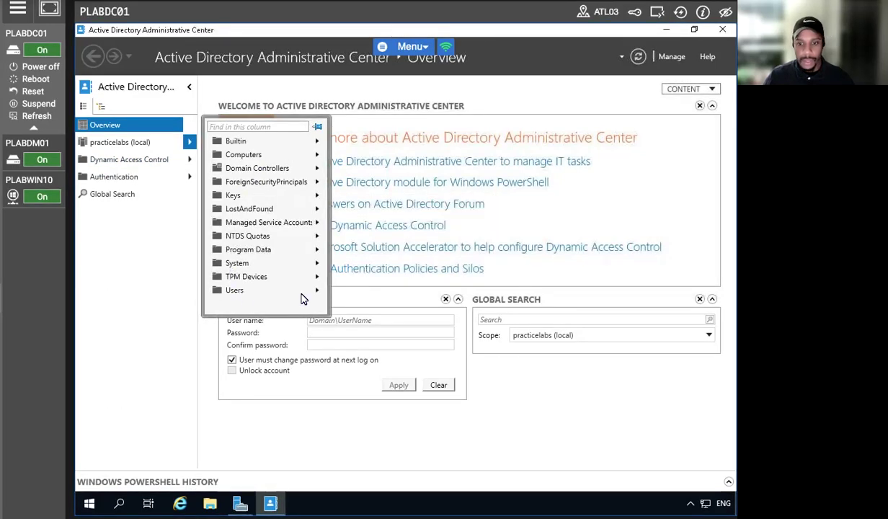
{"action": "left_click", "coordinate": [230, 290]}
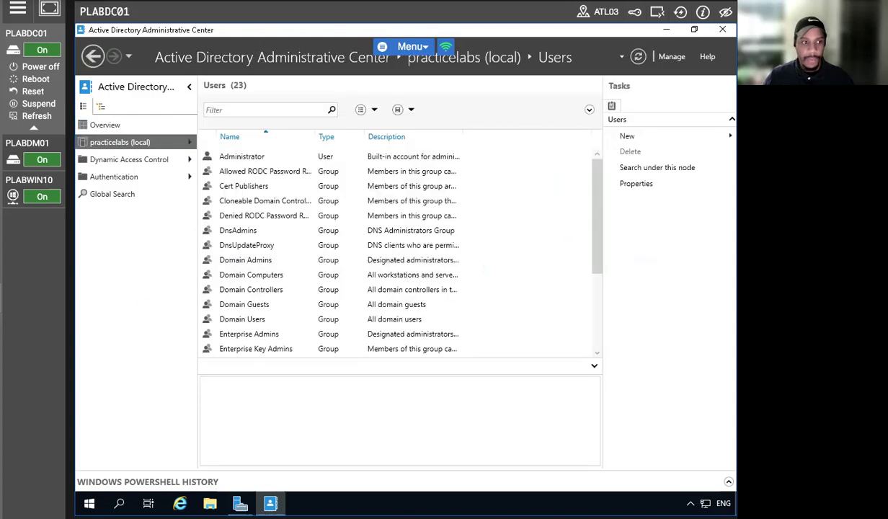
{"action": "left_click", "coordinate": [620, 137]}
{"action": "left_click", "coordinate": [544, 167]}
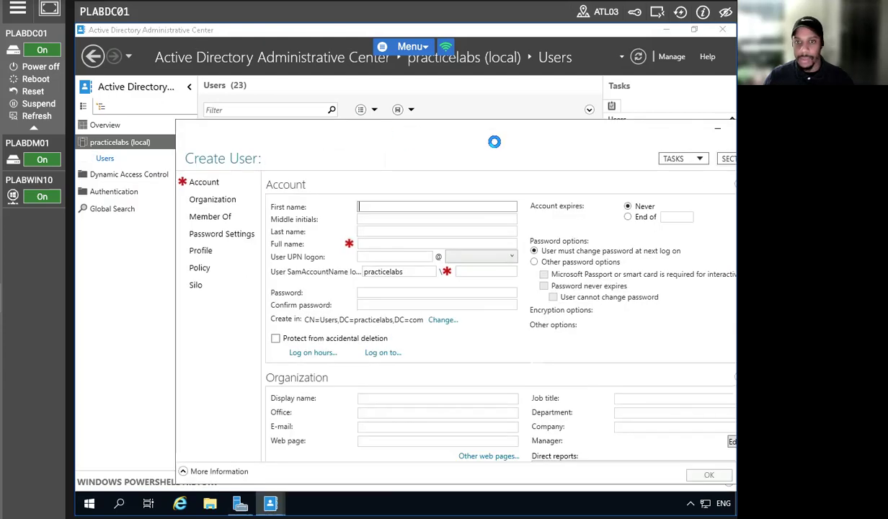
Step: Discard the user form, start a new group named FileShareGroup, and open its member picker
{"action": "left_click", "coordinate": [634, 174]}
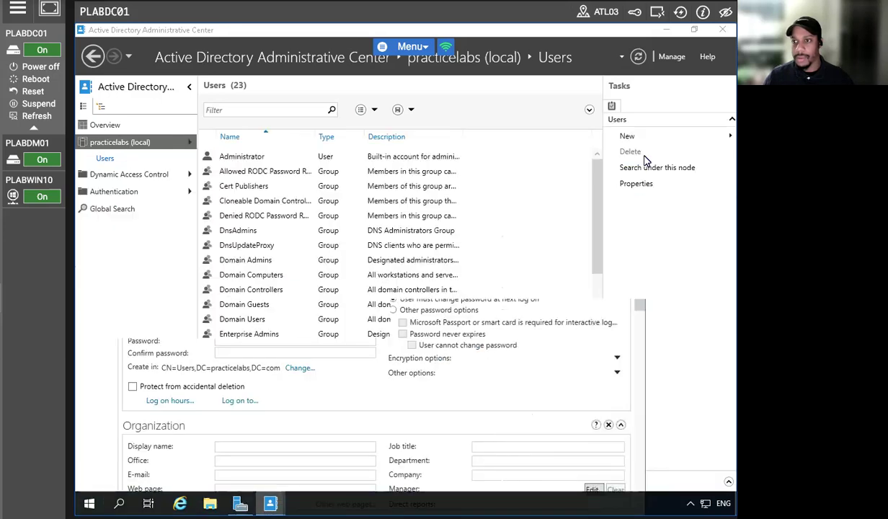
{"action": "left_click", "coordinate": [634, 137]}
{"action": "left_click", "coordinate": [538, 152]}
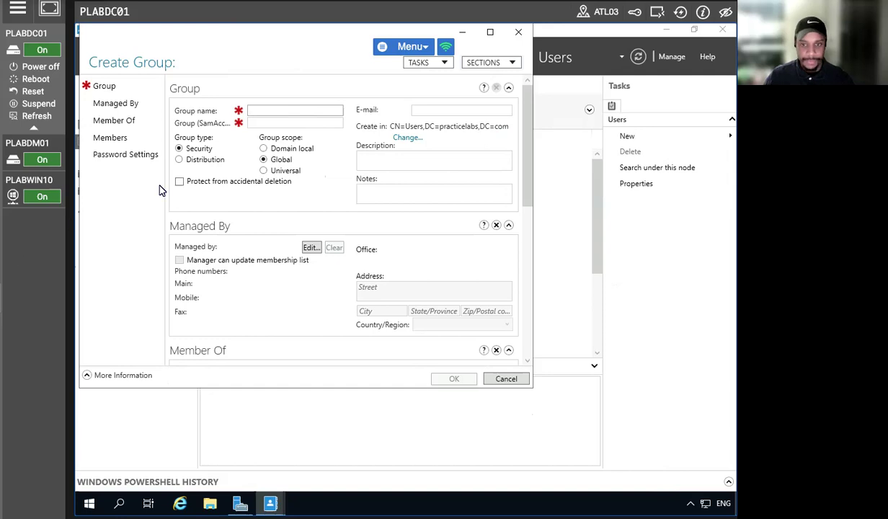
{"action": "type", "text": "FileShar"}
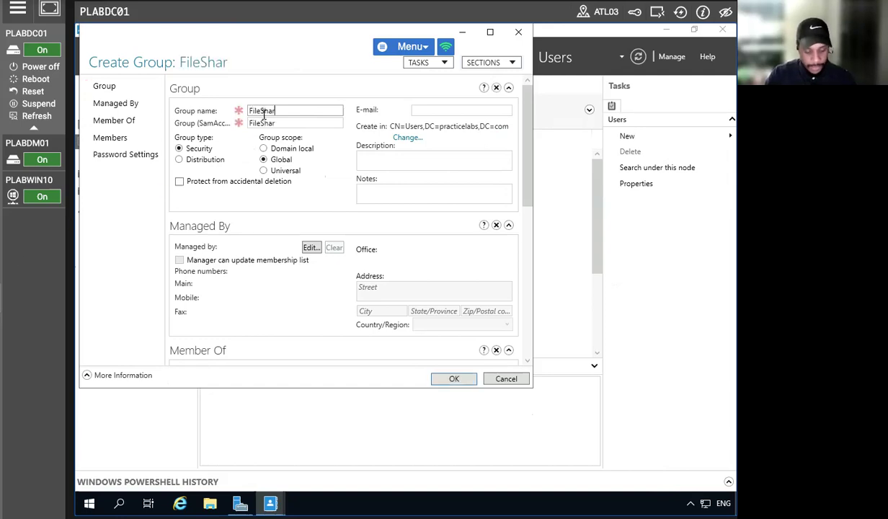
{"action": "type", "text": "eGroup"}
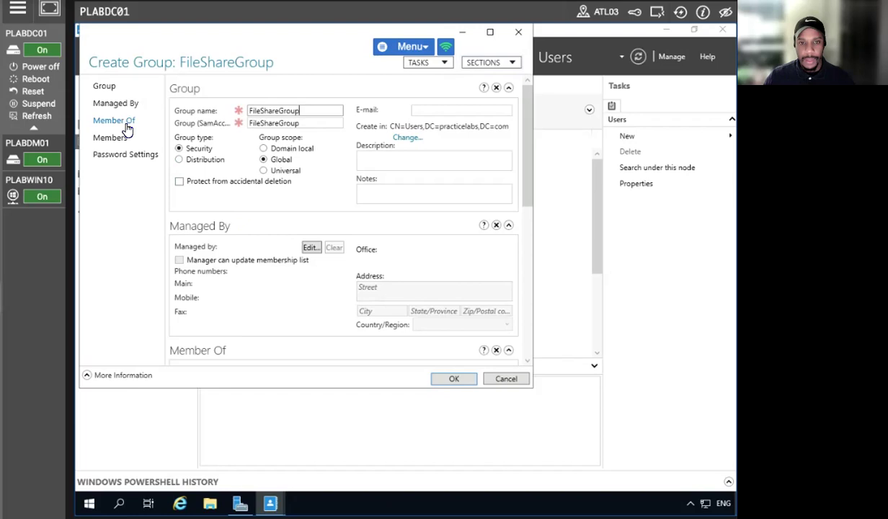
{"action": "left_click", "coordinate": [110, 137]}
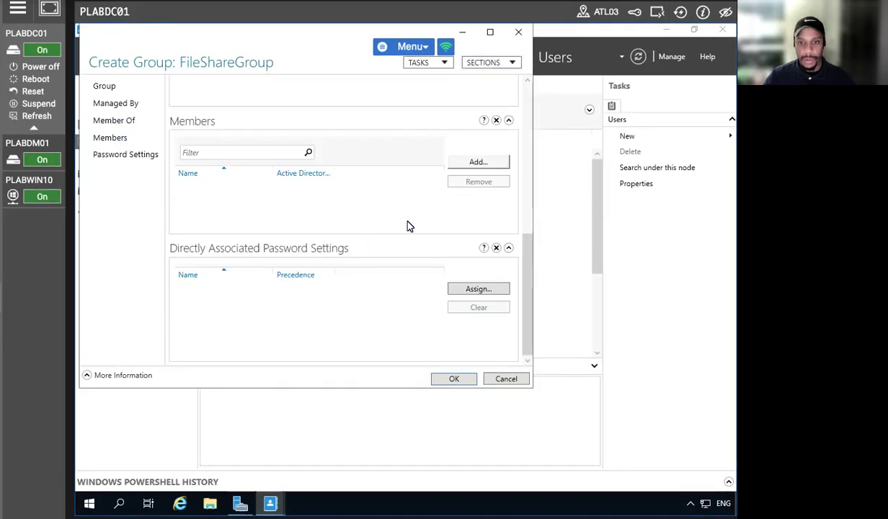
{"action": "left_click", "coordinate": [480, 165]}
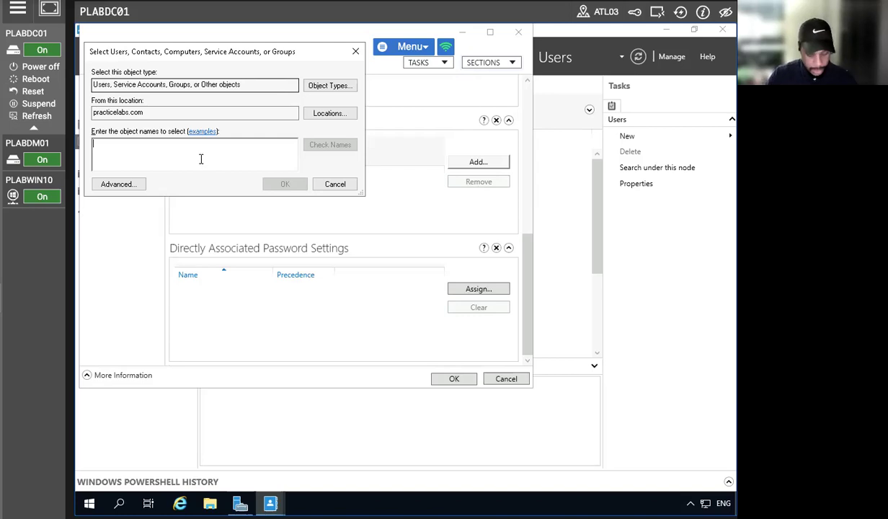
Step: Add the verified Administrator account as a member and save the FileShareGroup group
{"action": "type", "text": "Administrator"}
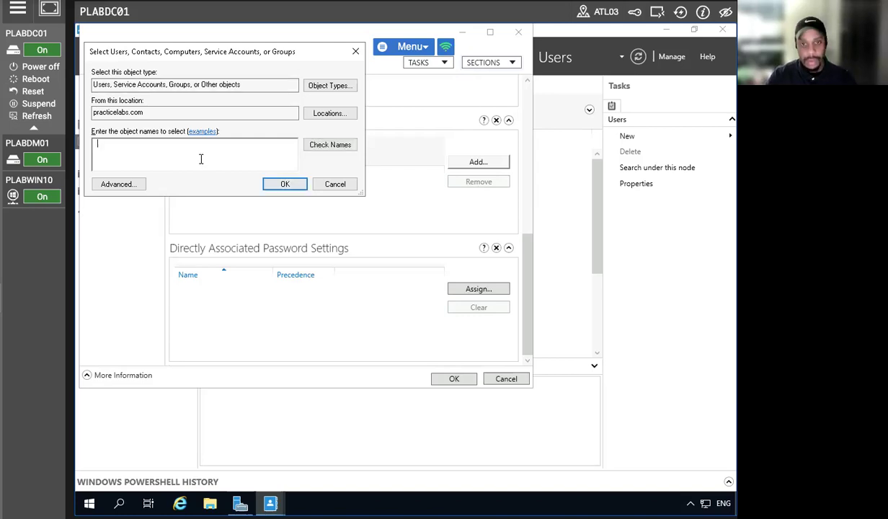
{"action": "left_click", "coordinate": [332, 146]}
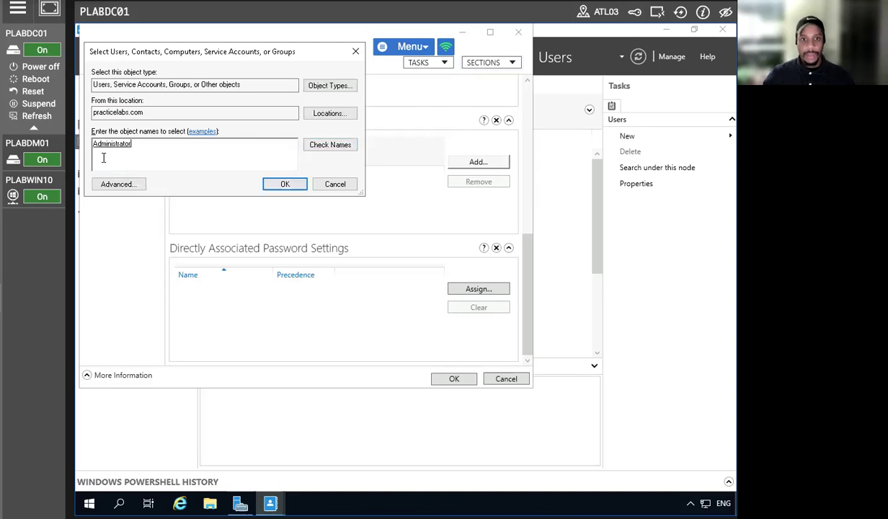
{"action": "left_click", "coordinate": [280, 185]}
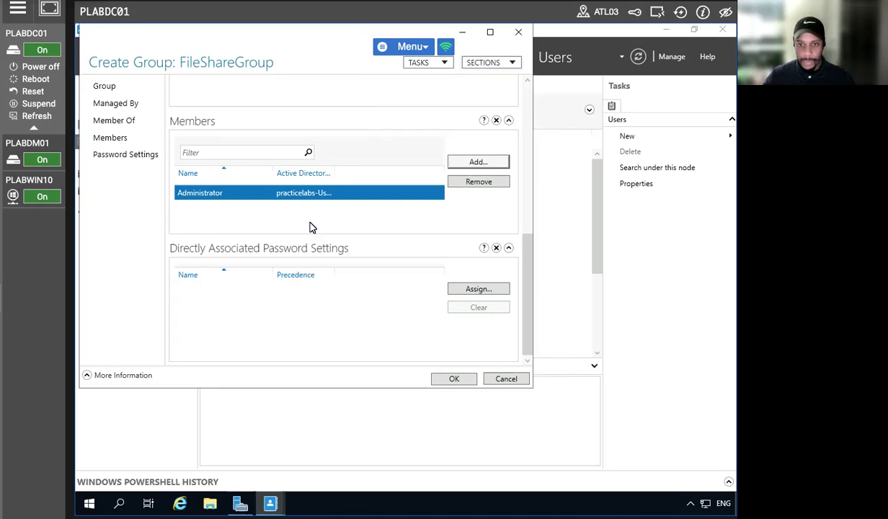
{"action": "left_click", "coordinate": [114, 90]}
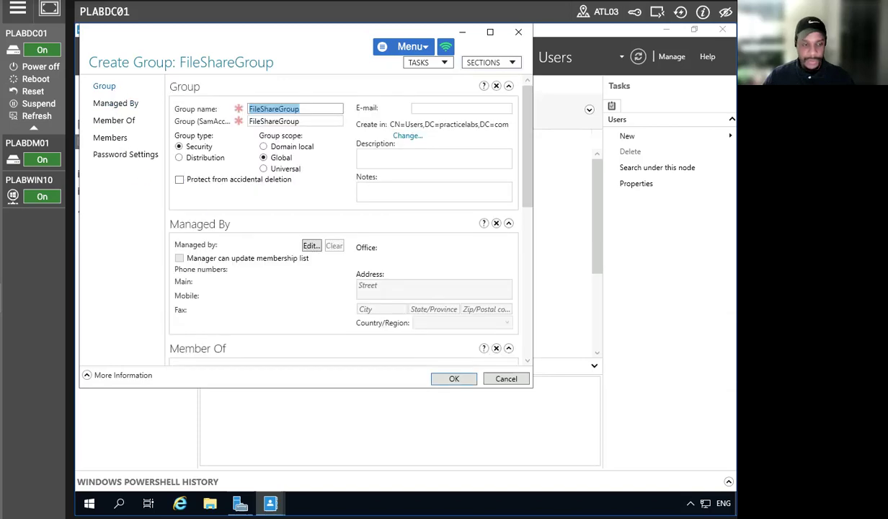
{"action": "left_click", "coordinate": [458, 378]}
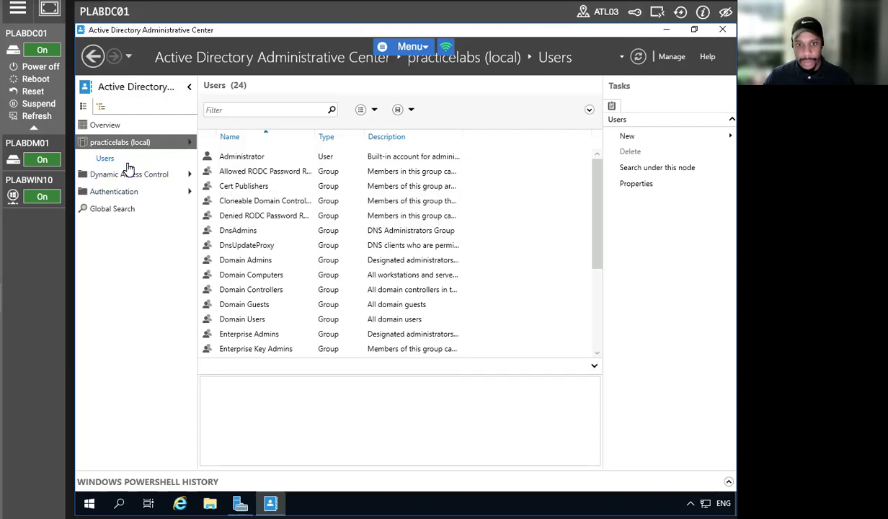
Step: Select FileShareGroup in the Users list to view its summary, then switch to the PLABDM01 machine
{"action": "scroll", "coordinate": [341, 286], "scroll_direction": "down", "scroll_amount": 3}
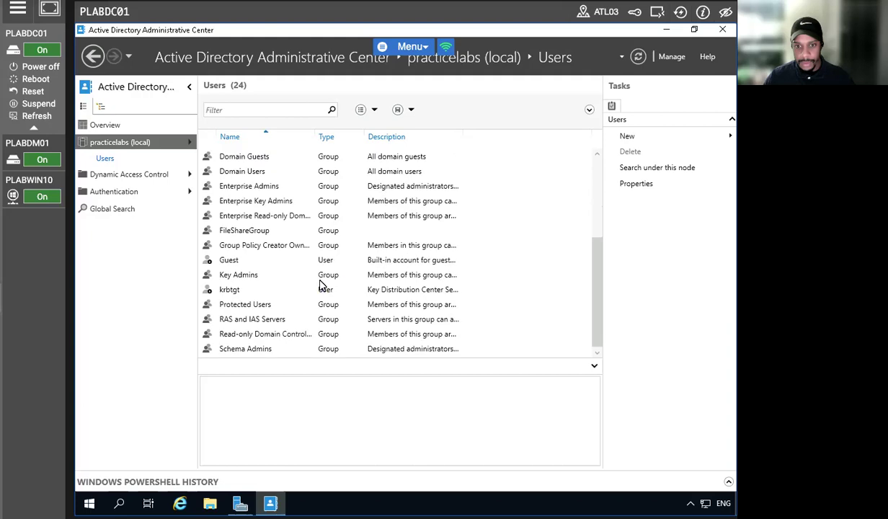
{"action": "left_click", "coordinate": [228, 229]}
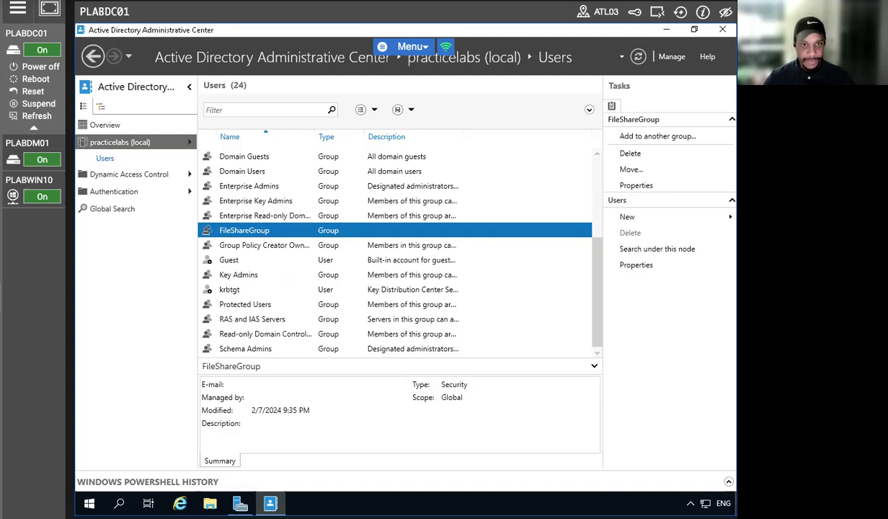
{"action": "left_click", "coordinate": [27, 144]}
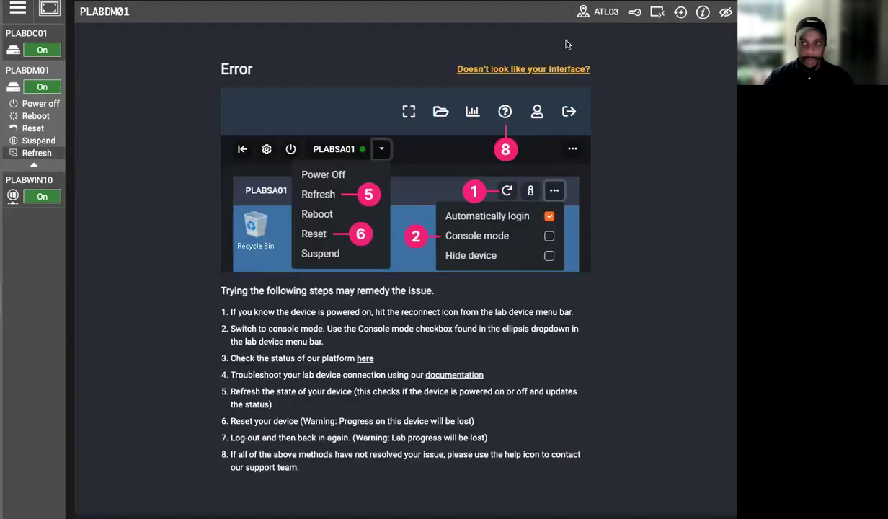
Step: Reconnect to PLABDM01, maximize Server Manager, and show File and Storage Services > Shares
{"action": "left_click", "coordinate": [655, 13]}
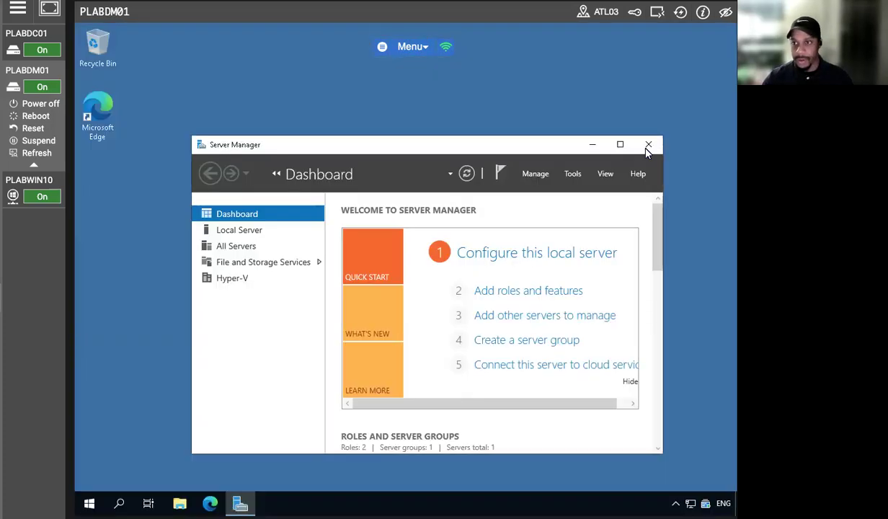
{"action": "left_click", "coordinate": [620, 144]}
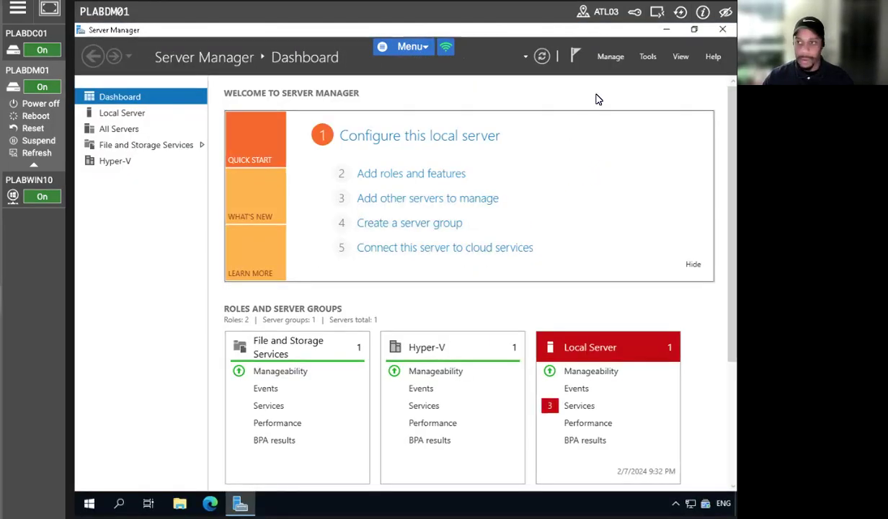
{"action": "left_click", "coordinate": [647, 58]}
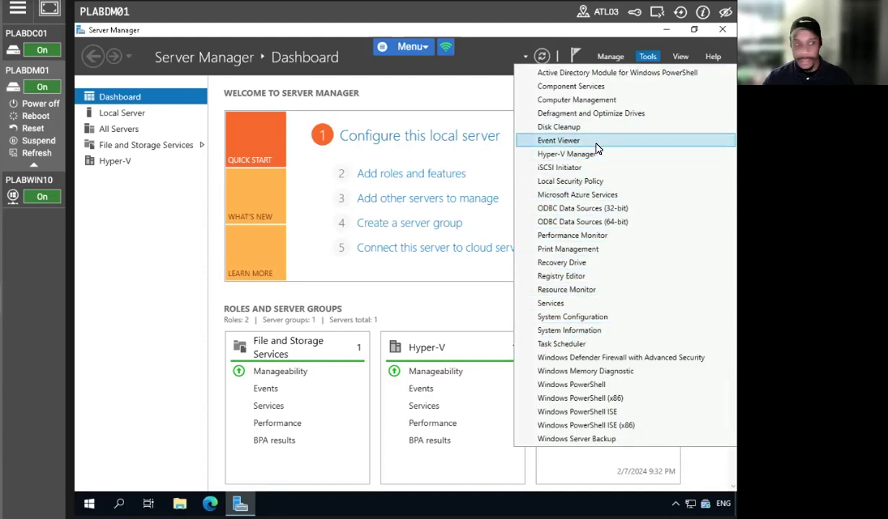
{"action": "left_click", "coordinate": [459, 88]}
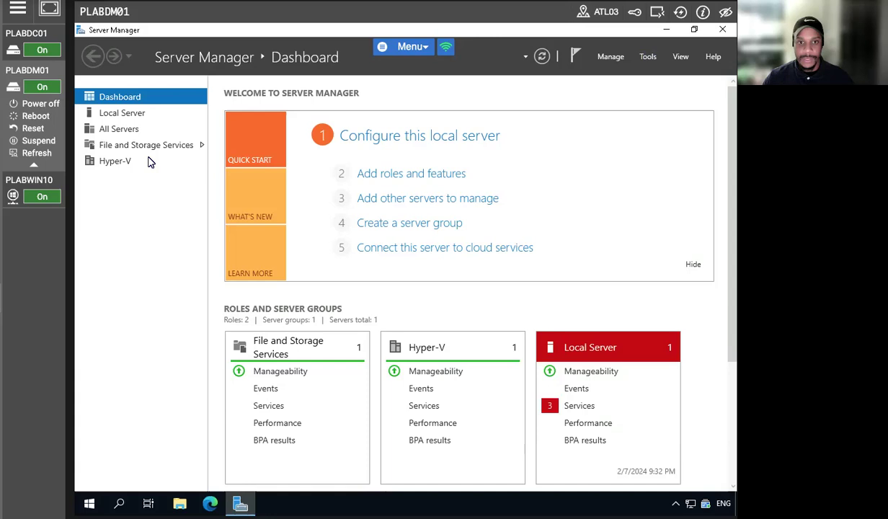
{"action": "left_click", "coordinate": [148, 145]}
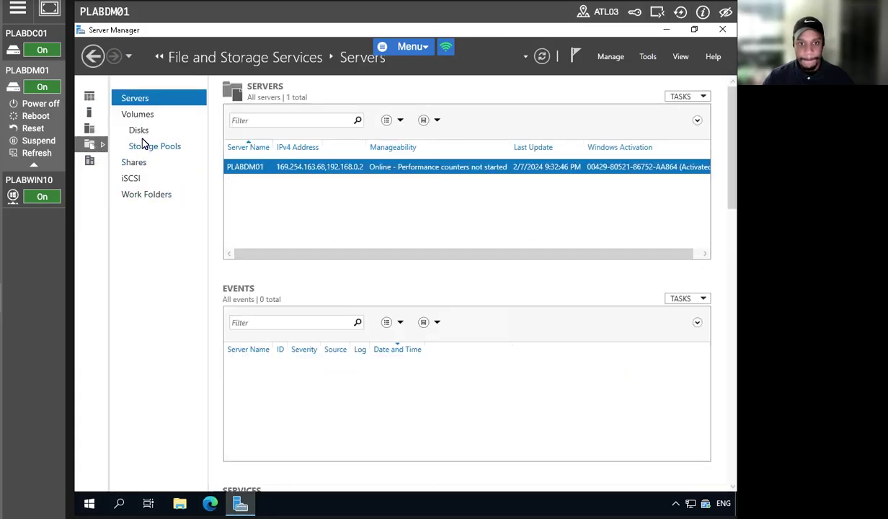
{"action": "left_click", "coordinate": [128, 162]}
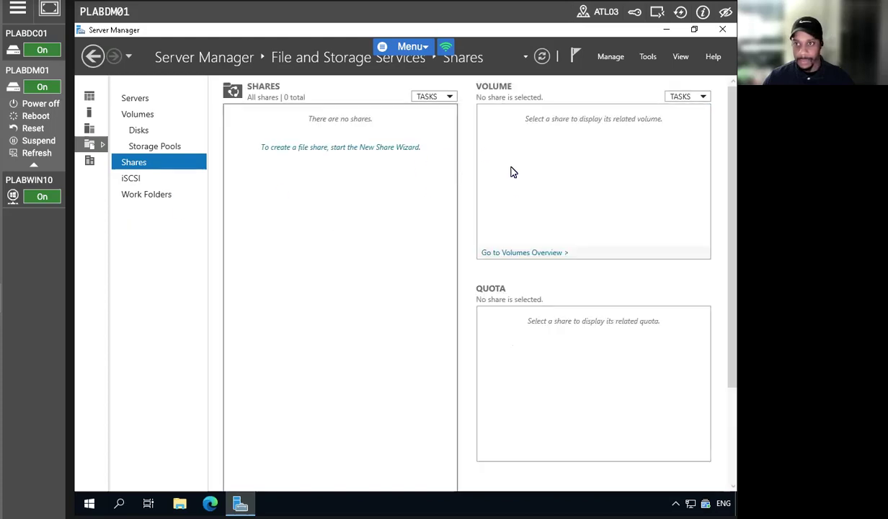
Step: Start a New Share using the SMB Share - Quick profile, located on volume C:
{"action": "left_click", "coordinate": [448, 96]}
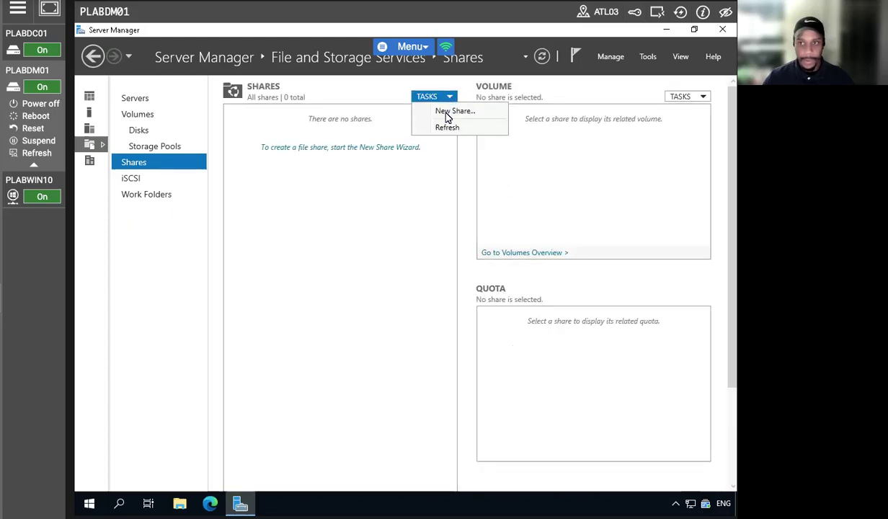
{"action": "left_click", "coordinate": [447, 114]}
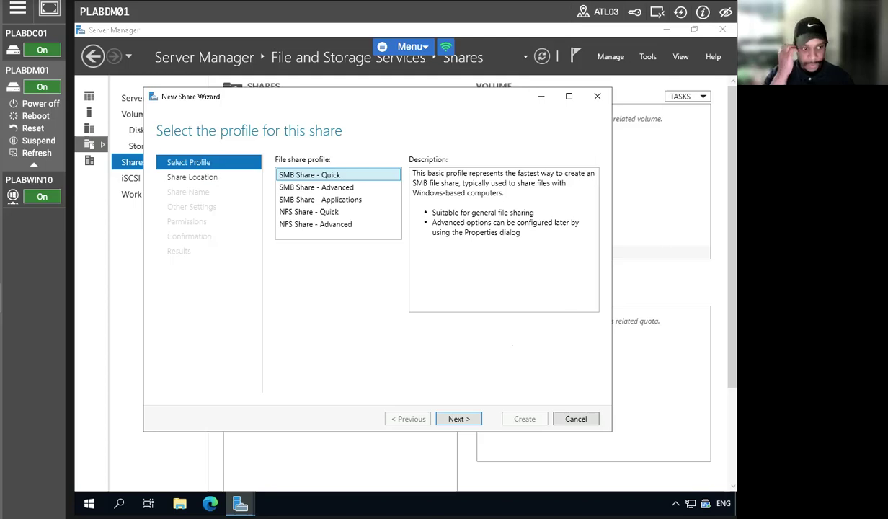
{"action": "left_click", "coordinate": [457, 418]}
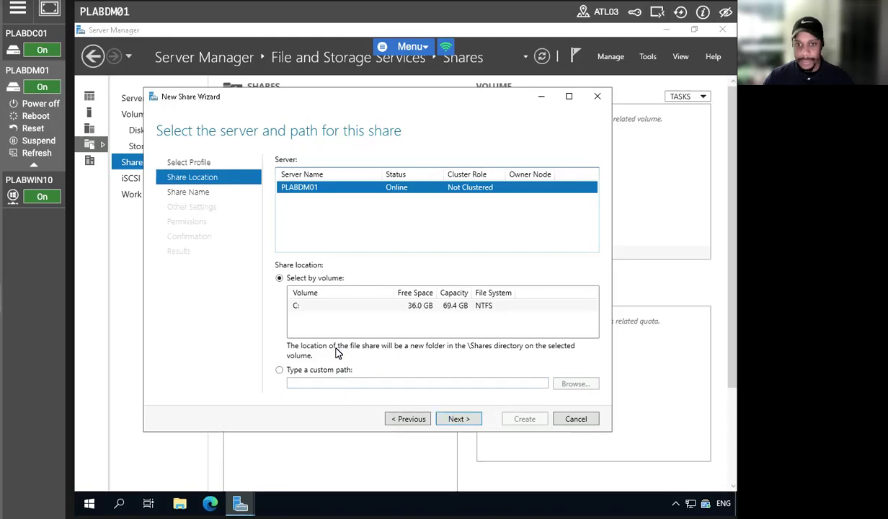
{"action": "left_click", "coordinate": [335, 306]}
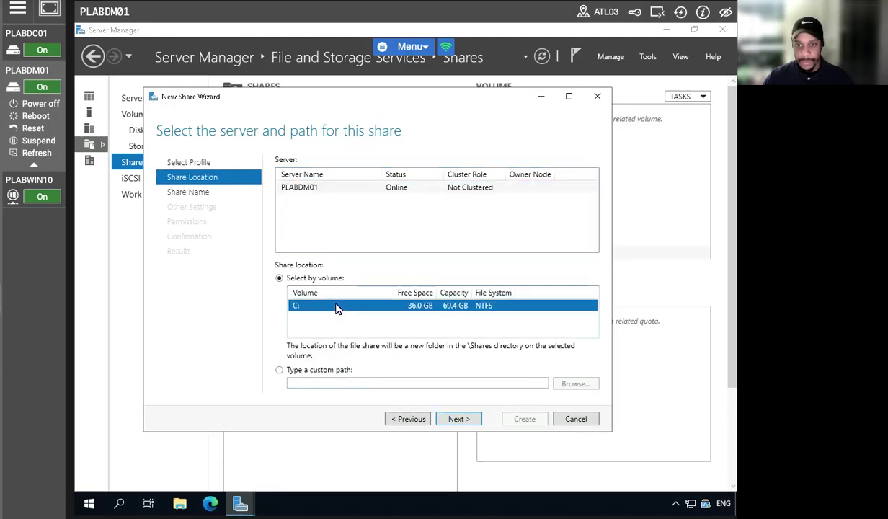
{"action": "left_click", "coordinate": [456, 422]}
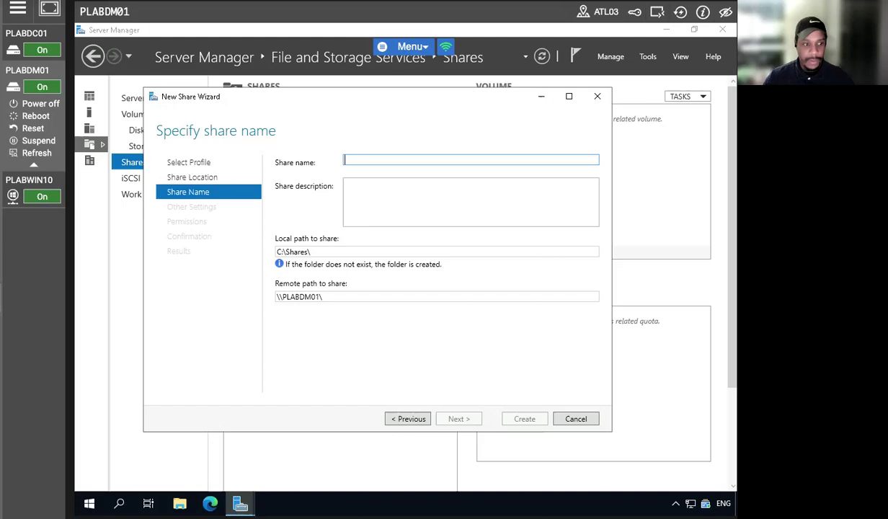
Step: Name the share PLABFSXXXX, enable access-based enumeration, and open its custom folder permissions
{"action": "type", "text": "PLAB"}
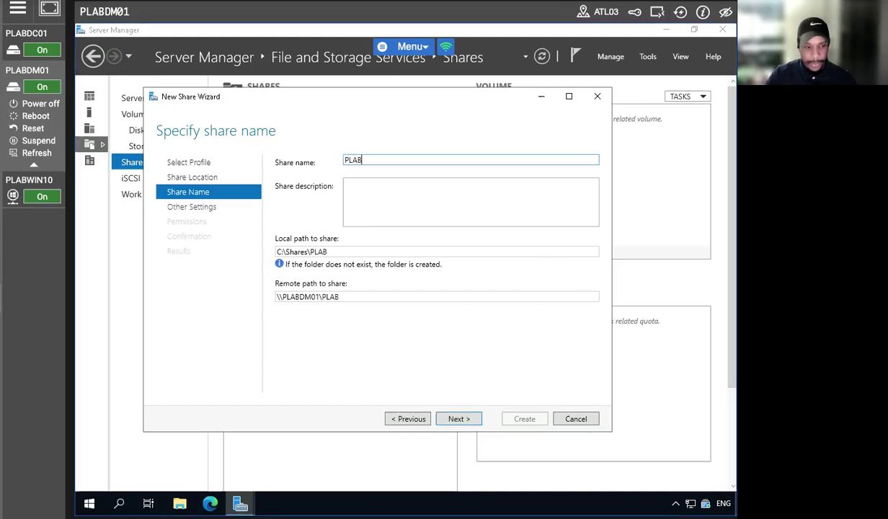
{"action": "type", "text": "FS"}
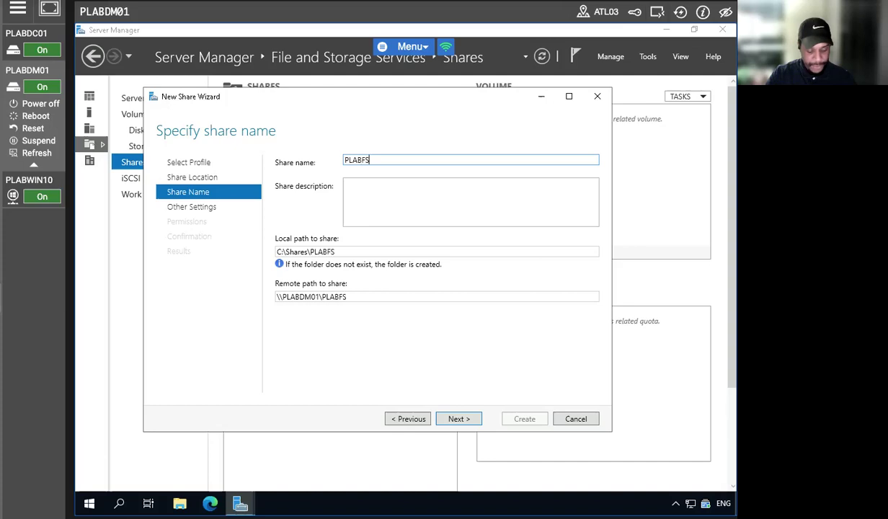
{"action": "type", "text": "XXXX"}
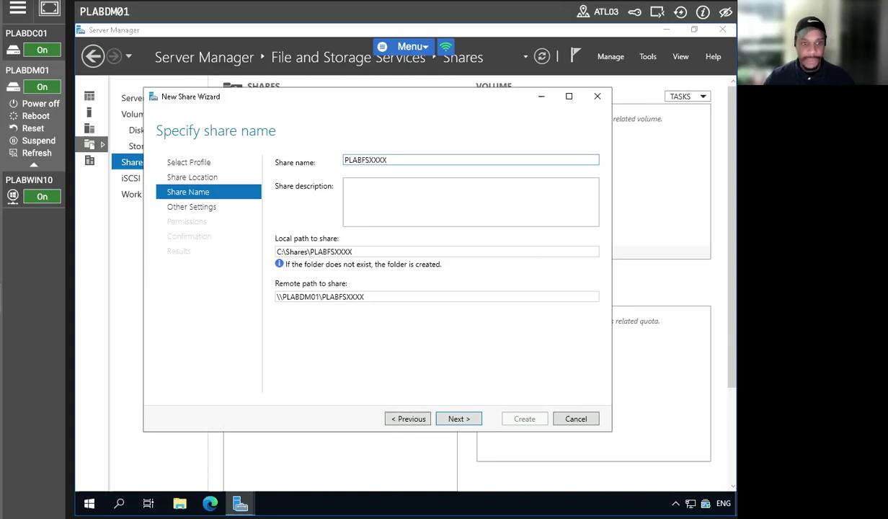
{"action": "left_click", "coordinate": [451, 418]}
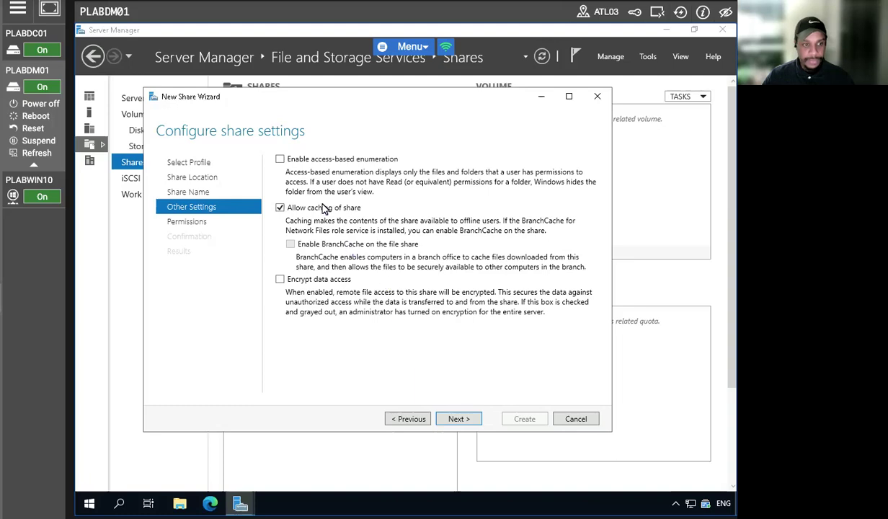
{"action": "left_click", "coordinate": [280, 159]}
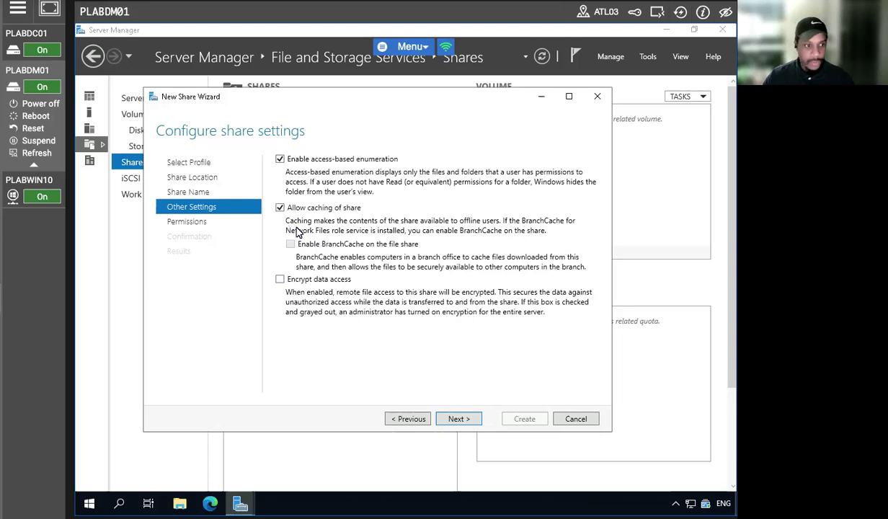
{"action": "left_click", "coordinate": [459, 418]}
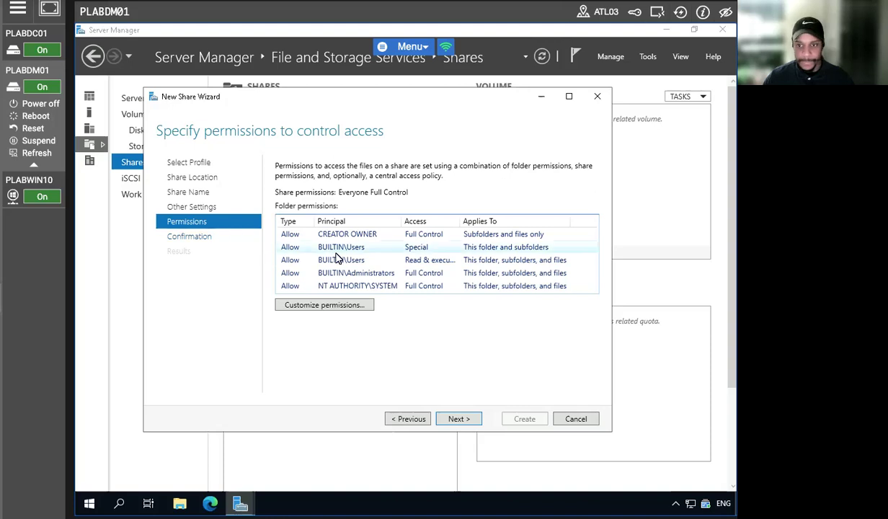
{"action": "left_click", "coordinate": [341, 306]}
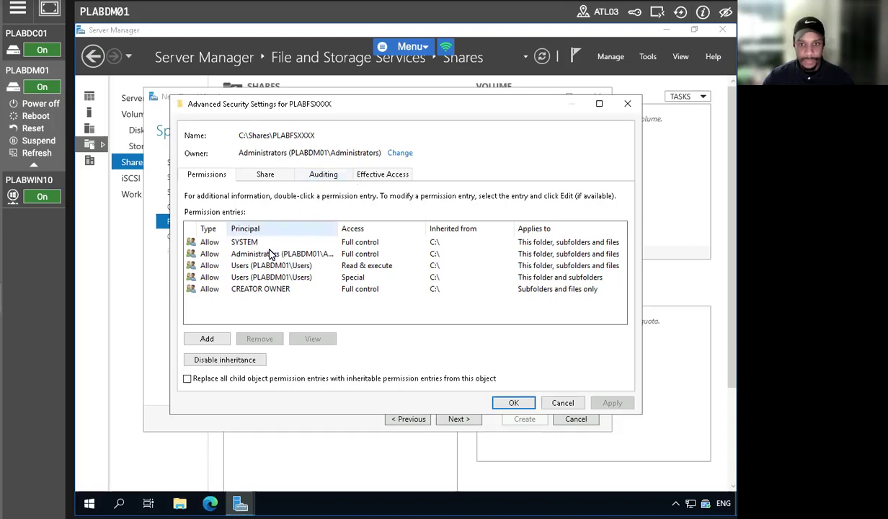
Step: Disable inheritance on C:\Shares\PLABFSXXXX, converting inherited entries into explicit permissions
{"action": "left_click", "coordinate": [224, 359]}
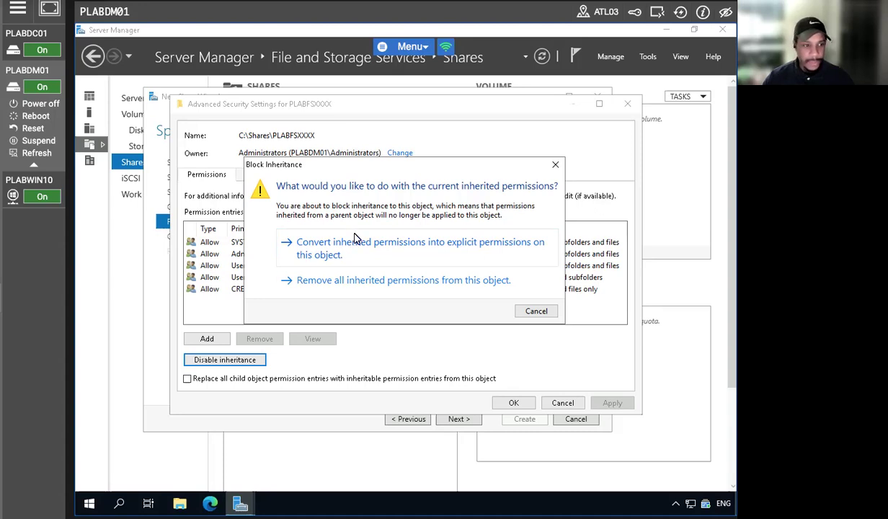
{"action": "left_click", "coordinate": [372, 244]}
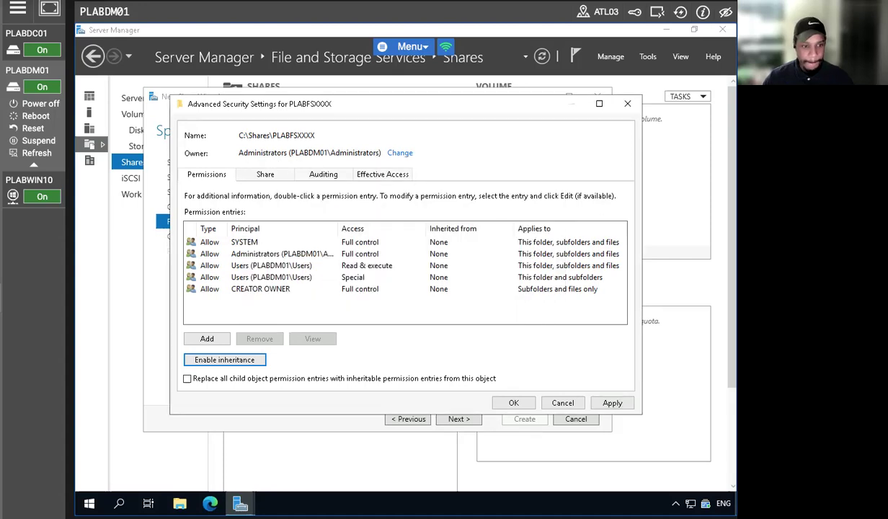
Step: Remove both Users entries from the PLABFSXXXX folder permissions
{"action": "left_click", "coordinate": [295, 269]}
{"action": "left_click", "coordinate": [294, 276]}
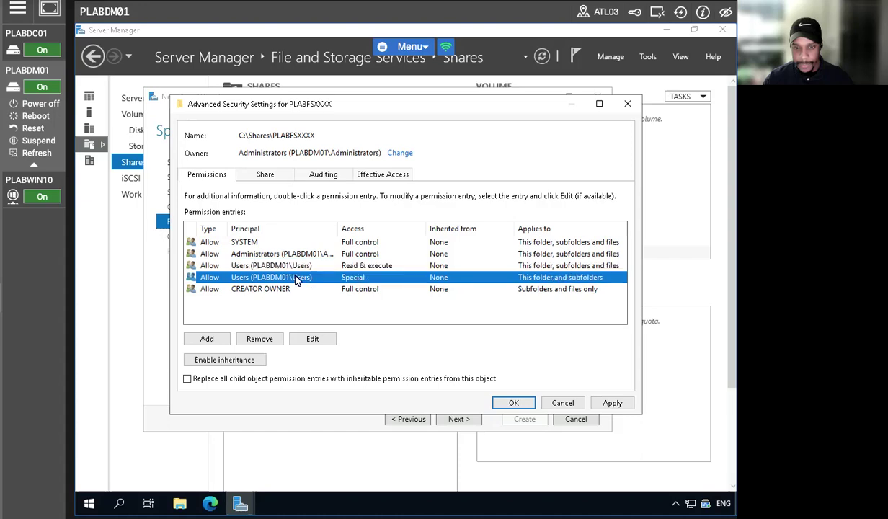
{"action": "left_click", "coordinate": [287, 265]}
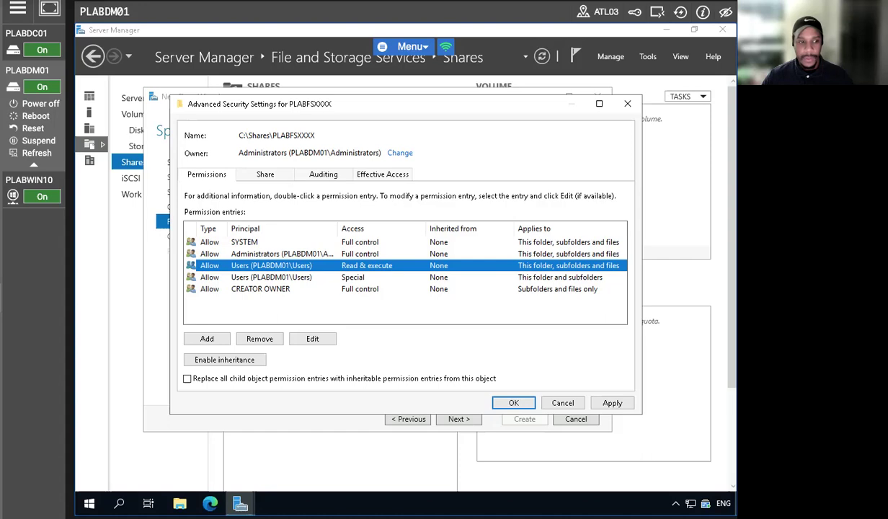
{"action": "left_click", "coordinate": [248, 339]}
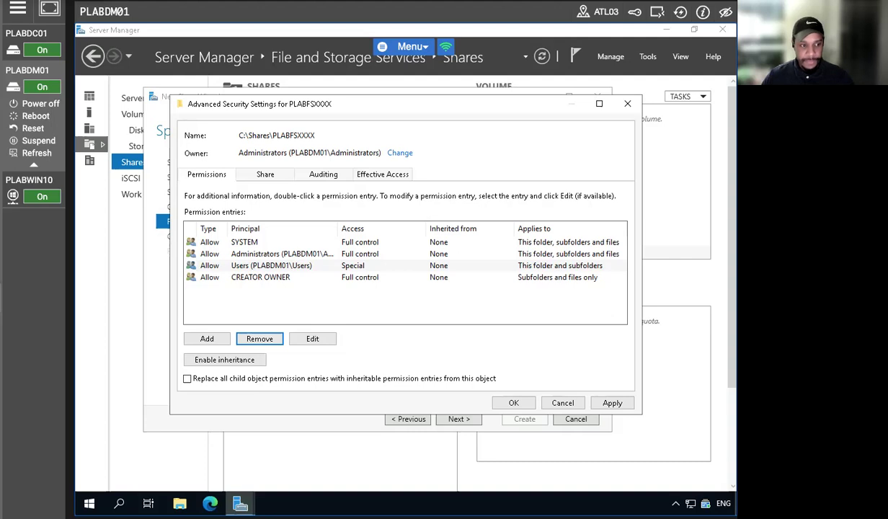
{"action": "left_click", "coordinate": [274, 267]}
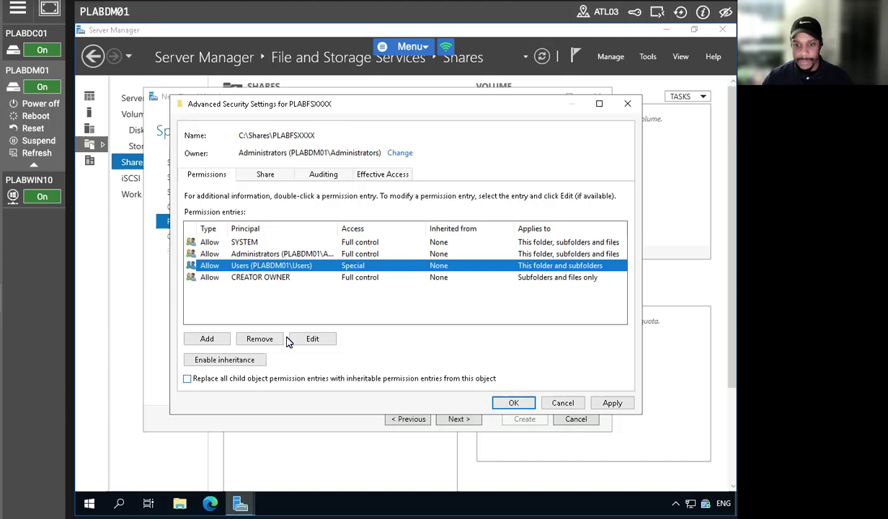
{"action": "left_click", "coordinate": [259, 339]}
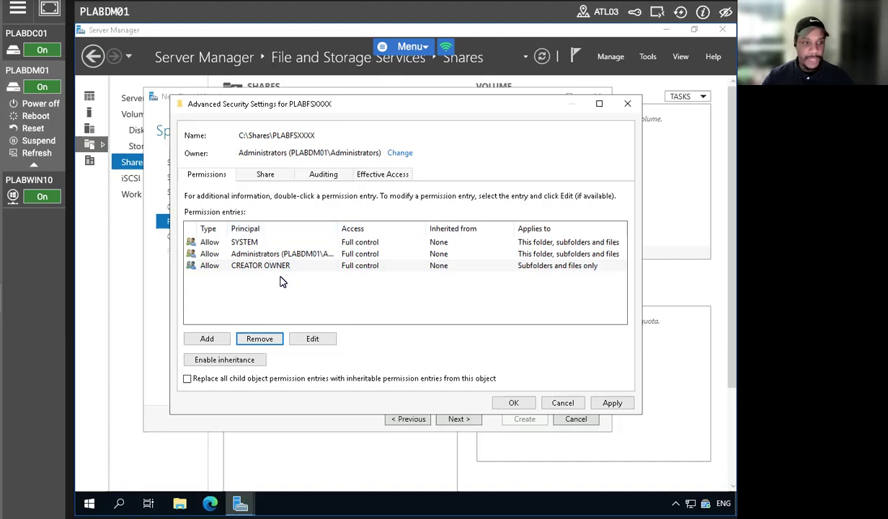
Step: Check the remaining SYSTEM and CREATOR OWNER entries, then start a new permission entry
{"action": "left_click", "coordinate": [257, 242]}
{"action": "left_click", "coordinate": [261, 254]}
{"action": "left_click", "coordinate": [258, 264]}
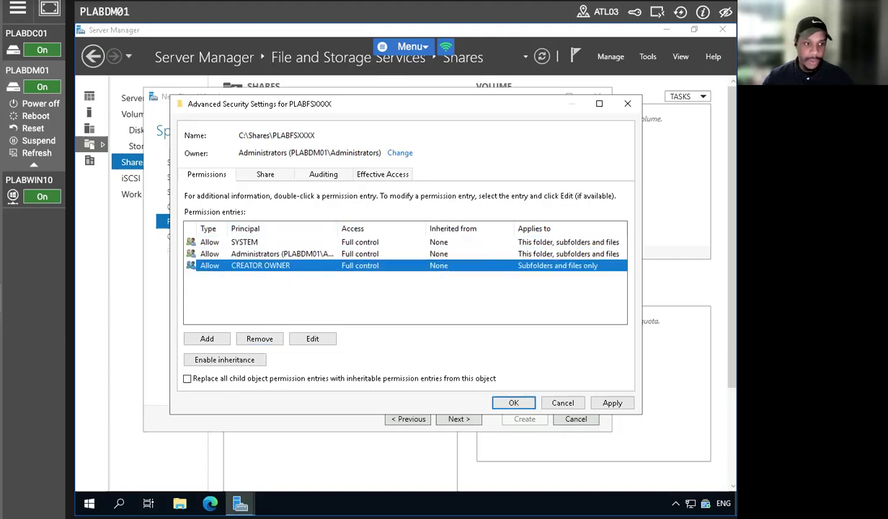
{"action": "left_click", "coordinate": [207, 338]}
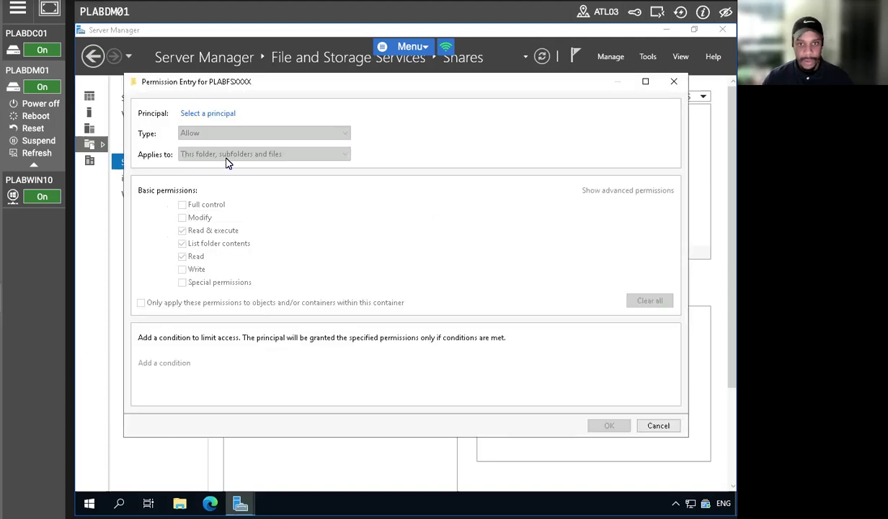
Step: Add FileShareGroup as principal with Allow Read & execute on the folder
{"action": "left_click", "coordinate": [217, 114]}
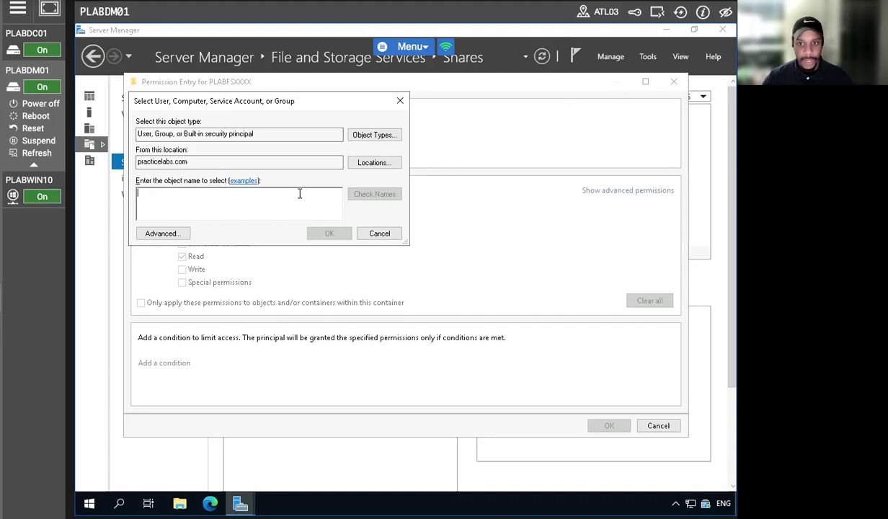
{"action": "type", "text": "File"}
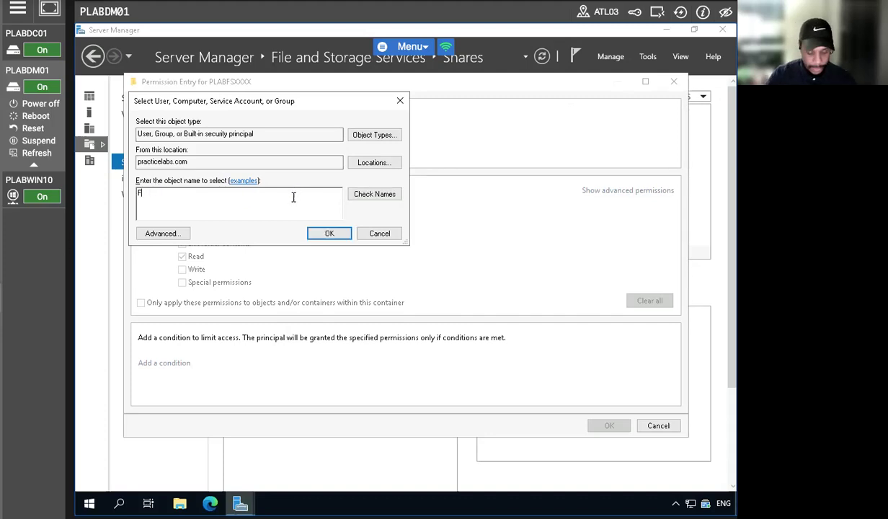
{"action": "key", "text": "BackSpace"}
{"action": "key", "text": "BackSpace"}
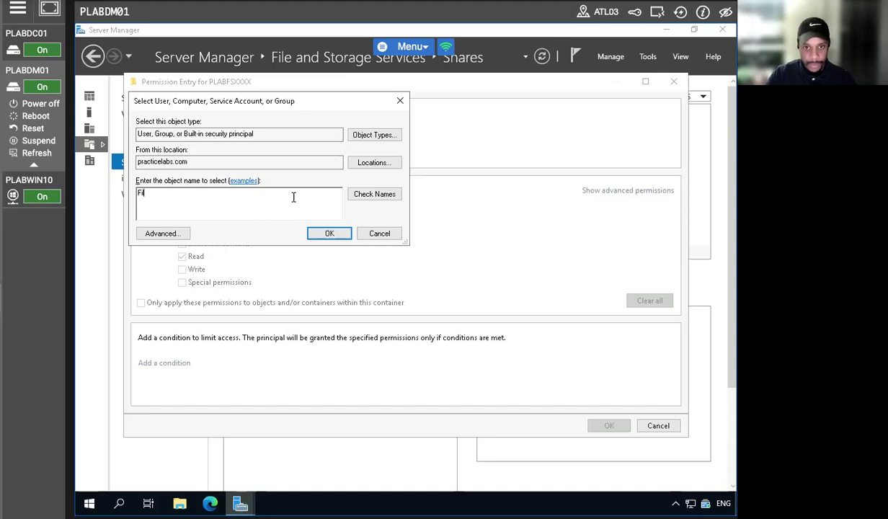
{"action": "type", "text": "leShare"}
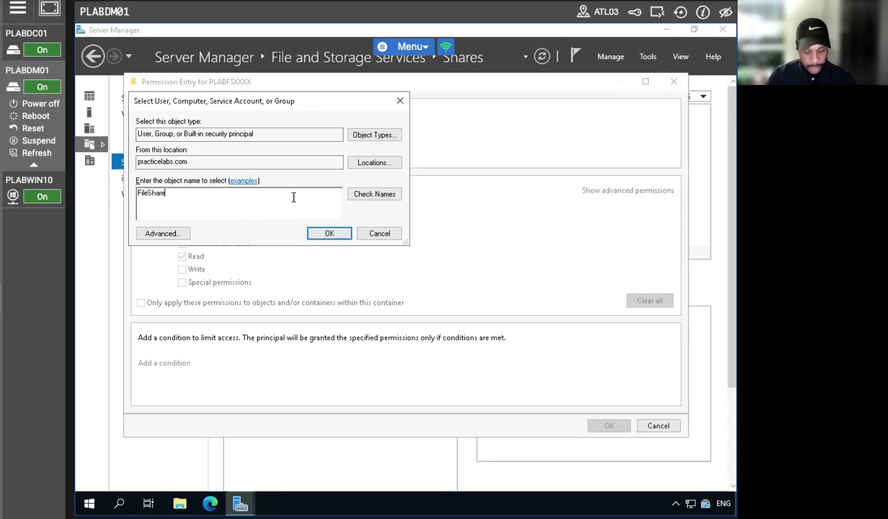
{"action": "type", "text": "Group"}
{"action": "left_click", "coordinate": [365, 197]}
{"action": "left_click", "coordinate": [323, 232]}
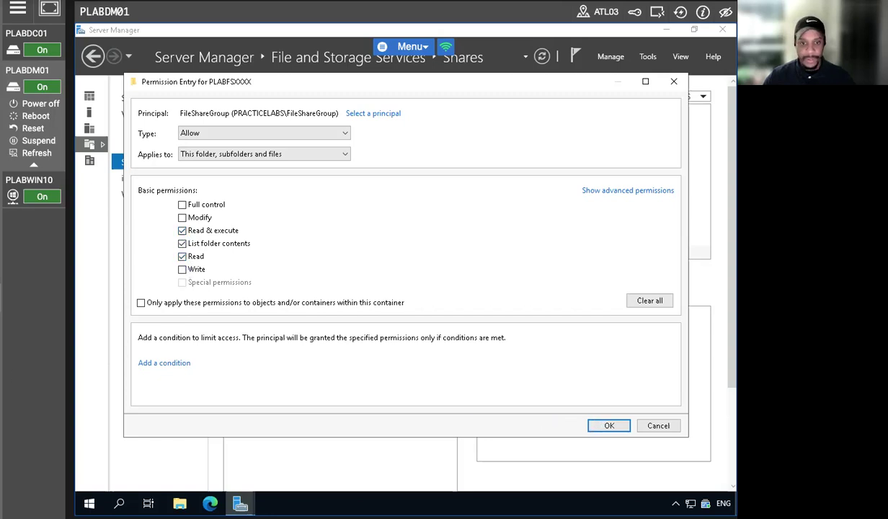
{"action": "left_click", "coordinate": [609, 425]}
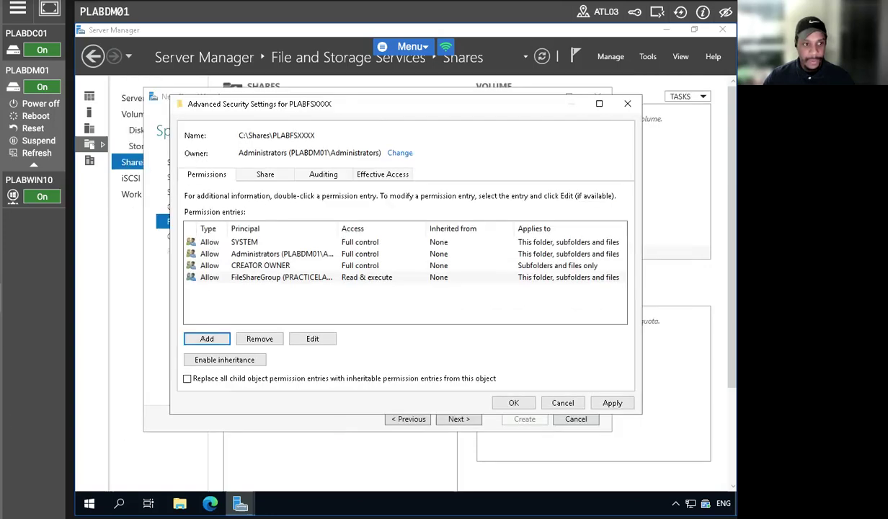
{"action": "left_click", "coordinate": [258, 244]}
Step: Confirm the FileShareGroup entry and apply the new folder permissions
{"action": "left_click", "coordinate": [263, 255]}
{"action": "left_click", "coordinate": [261, 266]}
{"action": "left_click", "coordinate": [258, 277]}
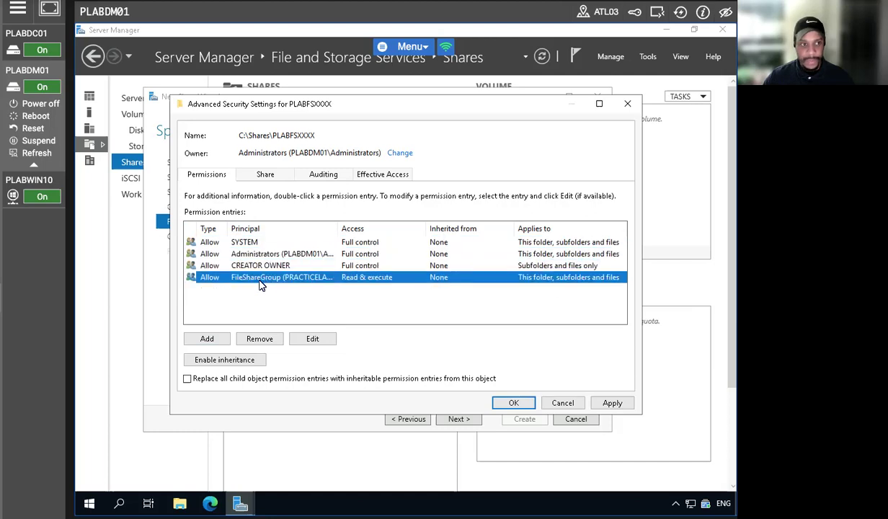
{"action": "left_click", "coordinate": [598, 402]}
{"action": "left_click", "coordinate": [511, 403]}
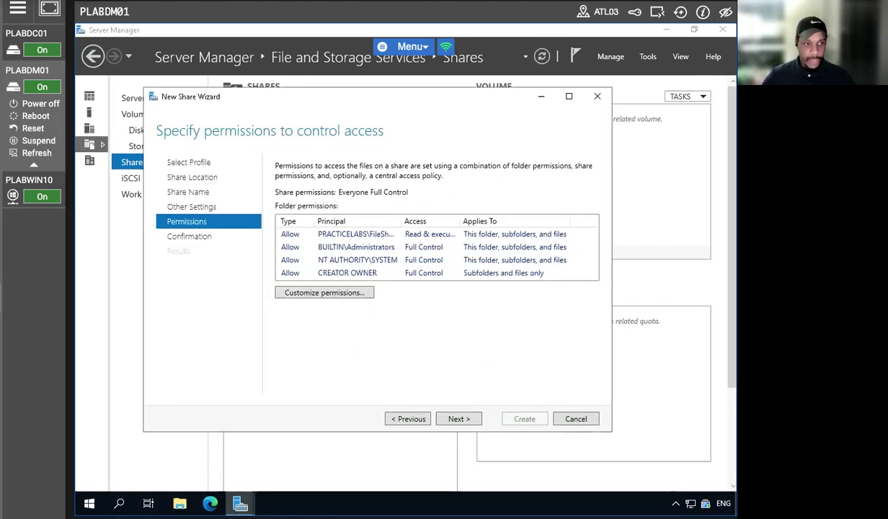
Step: Create the PLABFSXXXX SMB share and close the New Share Wizard
{"action": "left_click", "coordinate": [458, 419]}
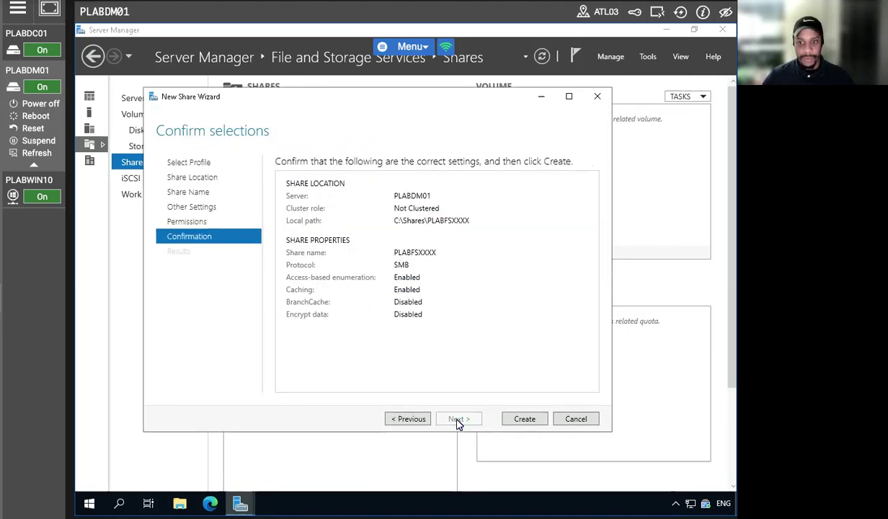
{"action": "left_click", "coordinate": [520, 420]}
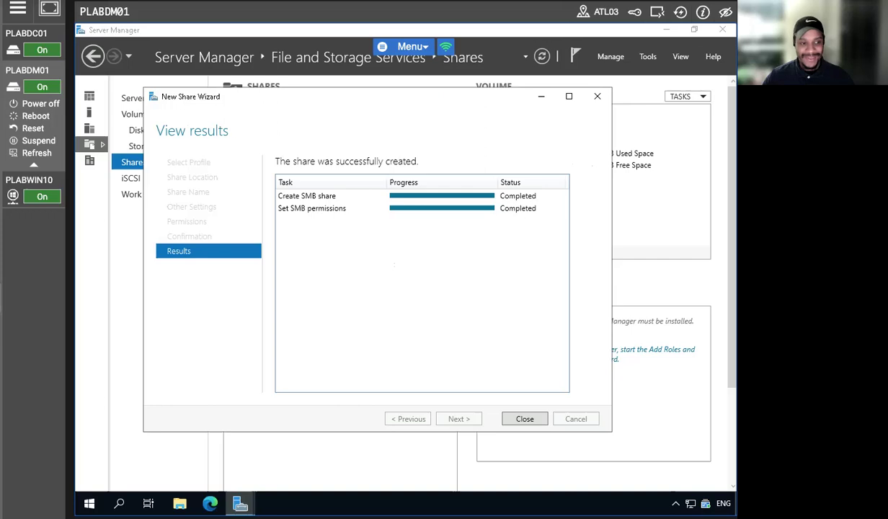
{"action": "left_click", "coordinate": [505, 418]}
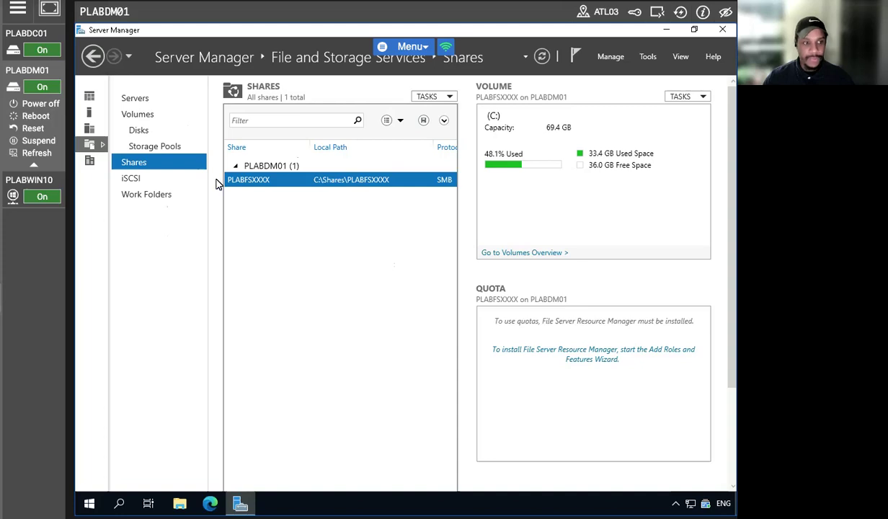
Step: Launch File Explorer from the taskbar and maximize its window
{"action": "left_click", "coordinate": [179, 501]}
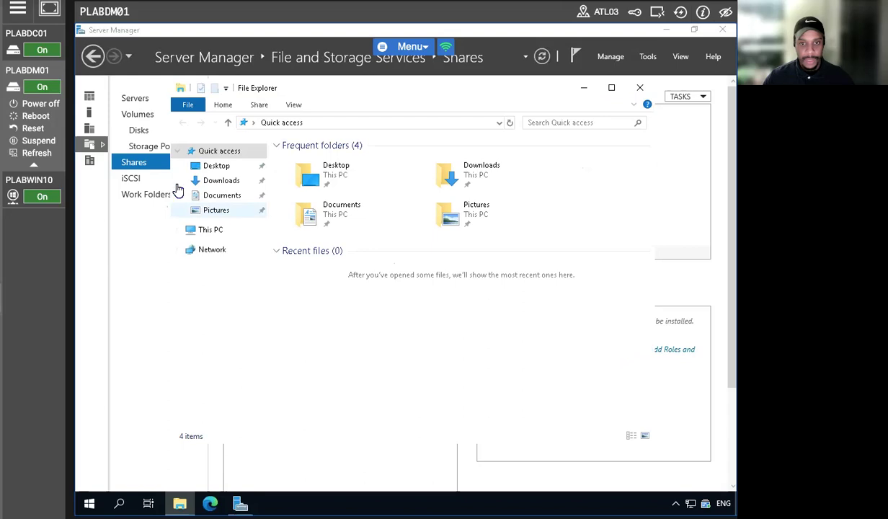
{"action": "left_click", "coordinate": [611, 87]}
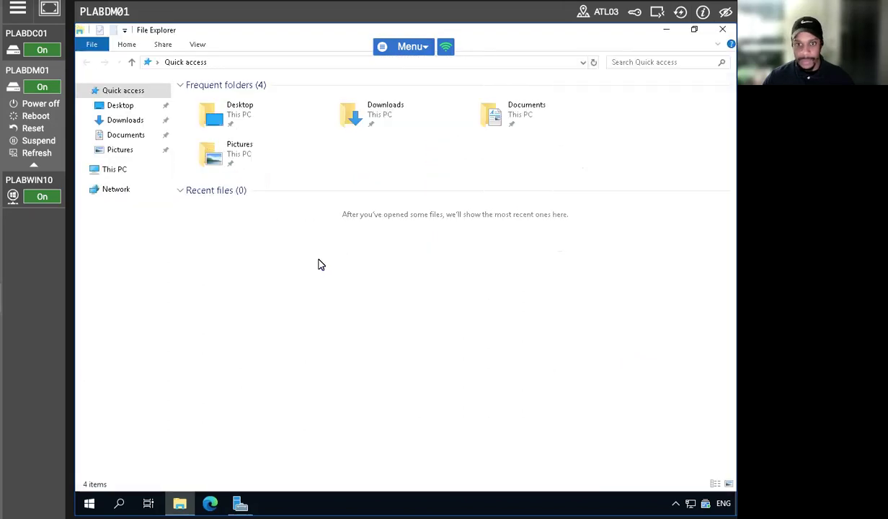
Step: Navigate File Explorer to the C:\Shares\PLABFSXXXX folder
{"action": "left_click", "coordinate": [131, 172]}
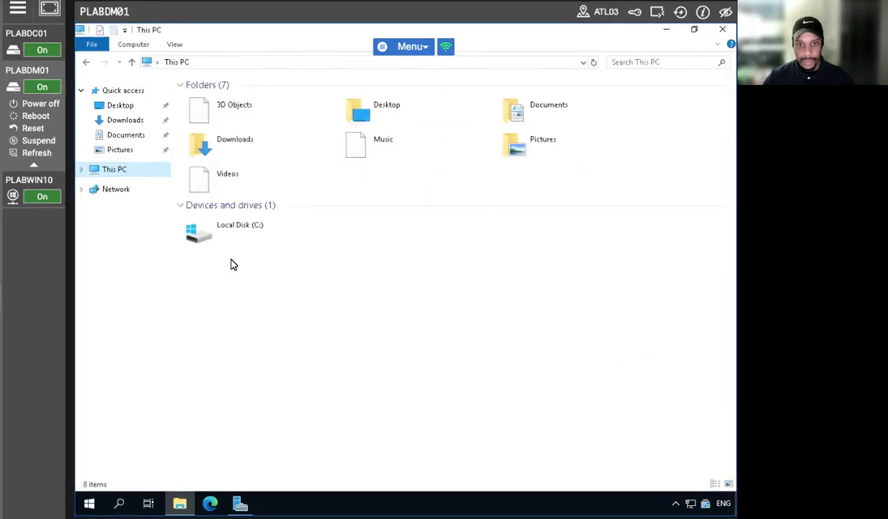
{"action": "double_click", "coordinate": [245, 236]}
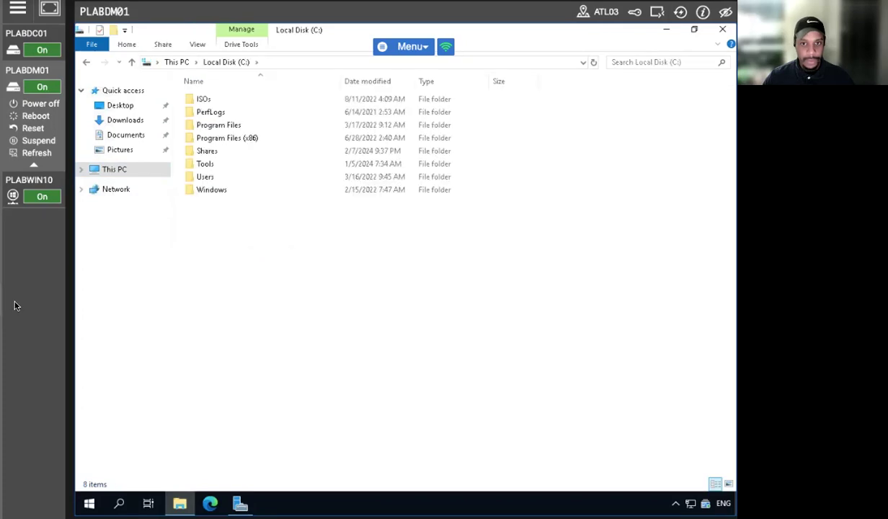
{"action": "double_click", "coordinate": [216, 151]}
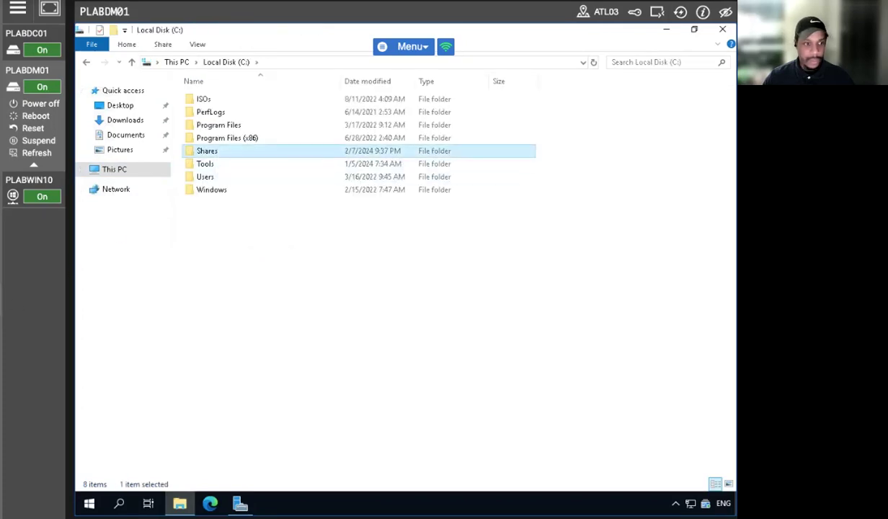
{"action": "left_click", "coordinate": [238, 101]}
{"action": "double_click", "coordinate": [218, 100]}
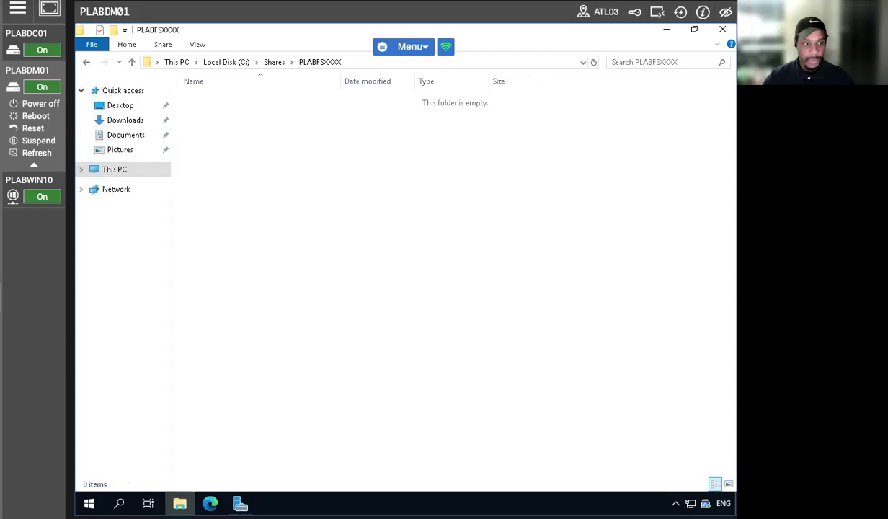
Step: Create a new text document named PLABTestFile01 in that folder
{"action": "right_click", "coordinate": [262, 190]}
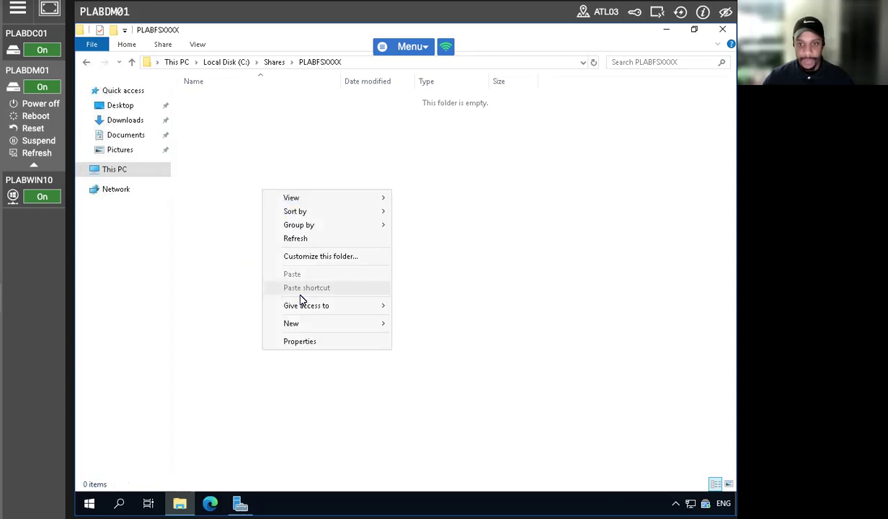
{"action": "mouse_move", "coordinate": [296, 323]}
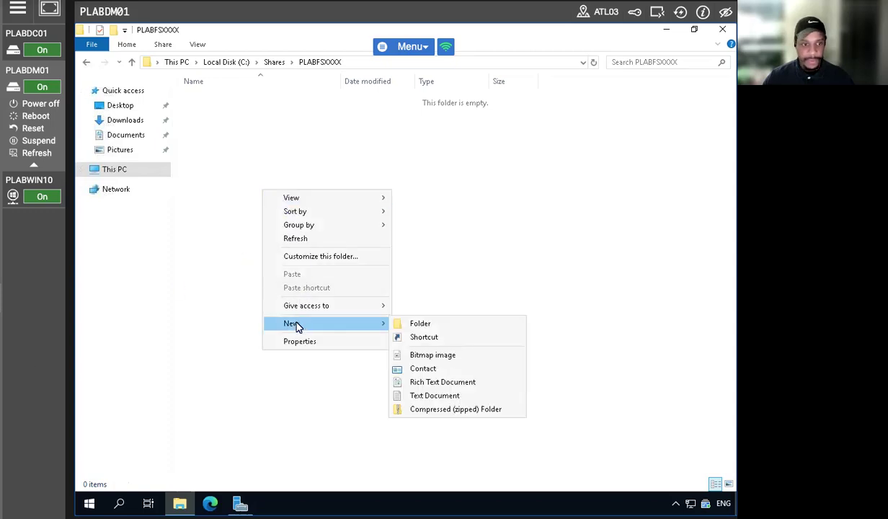
{"action": "left_click", "coordinate": [435, 395]}
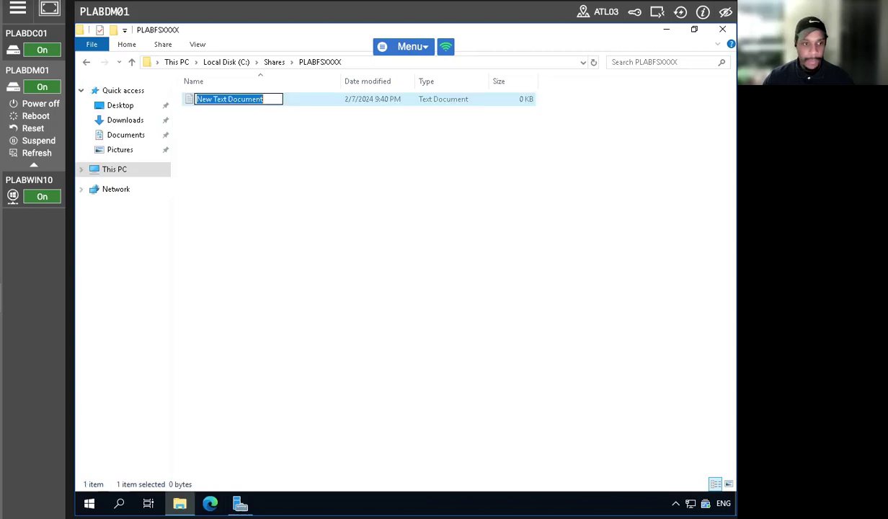
{"action": "type", "text": "PLA"}
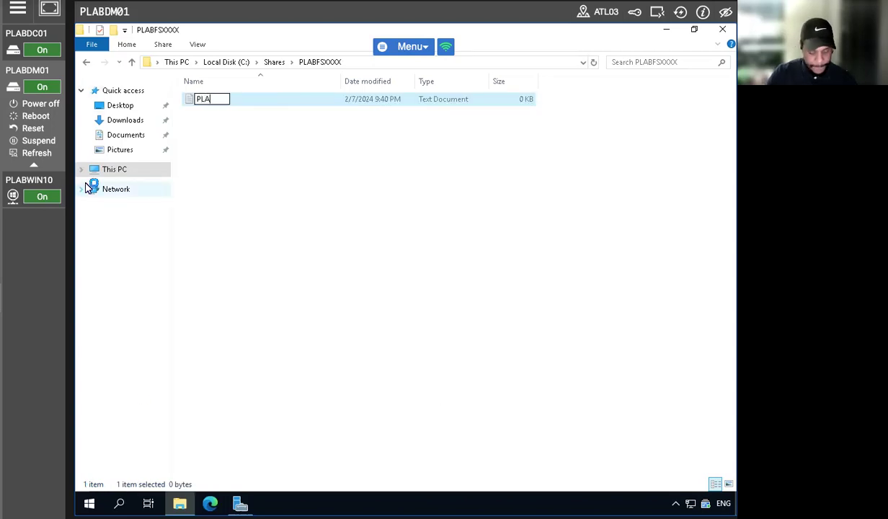
{"action": "type", "text": "BTestF"}
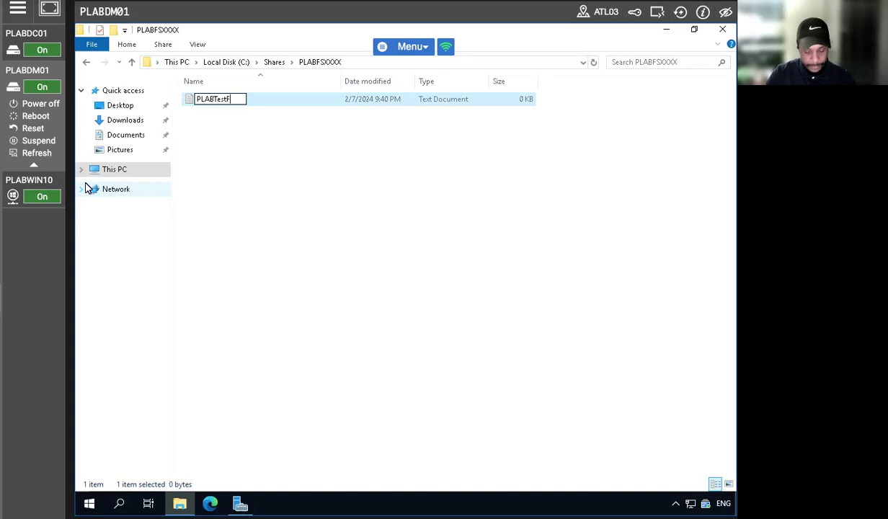
{"action": "type", "text": "ile01"}
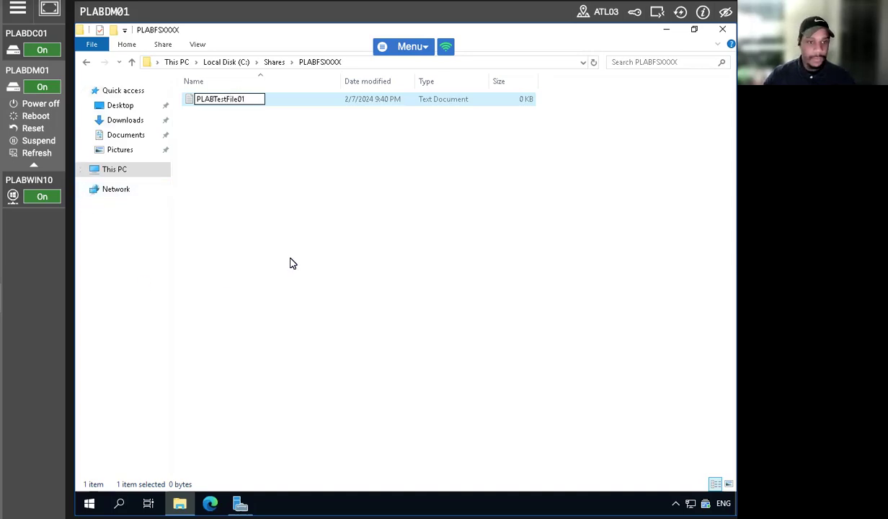
{"action": "key", "text": "Return"}
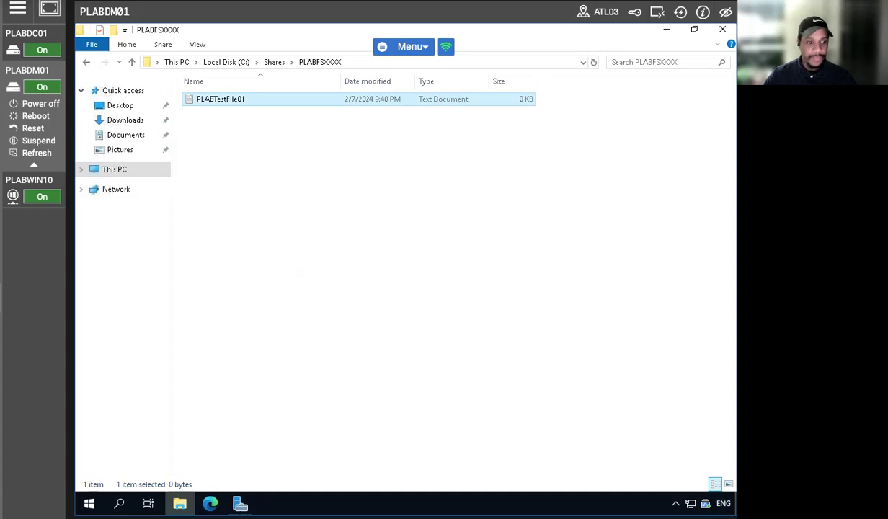
{"action": "right_click", "coordinate": [232, 102]}
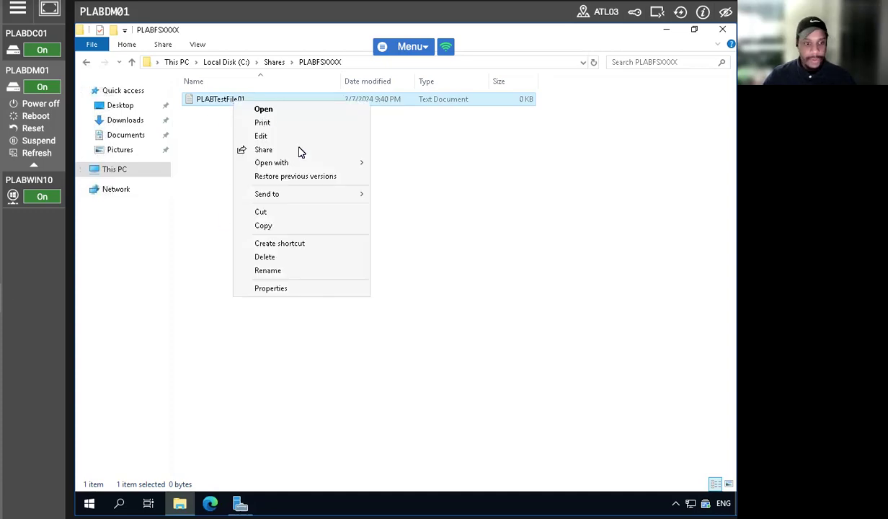
{"action": "left_click", "coordinate": [273, 288]}
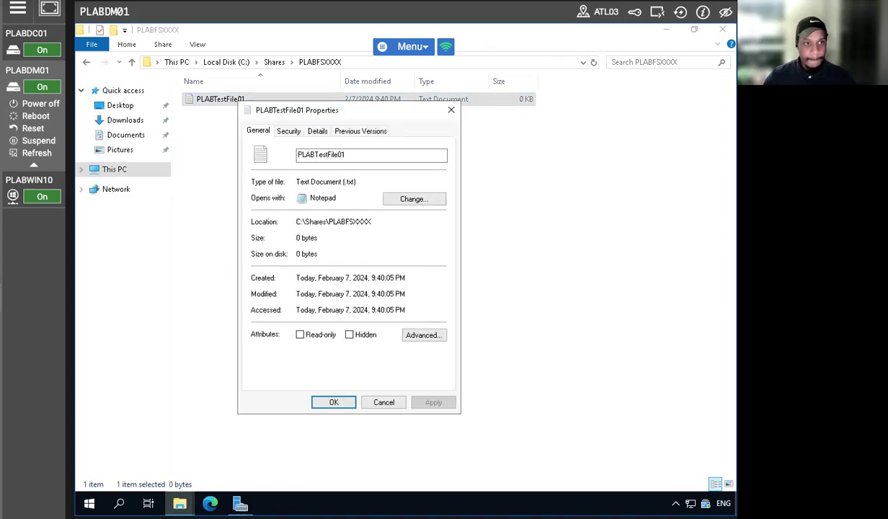
{"action": "left_click", "coordinate": [288, 131]}
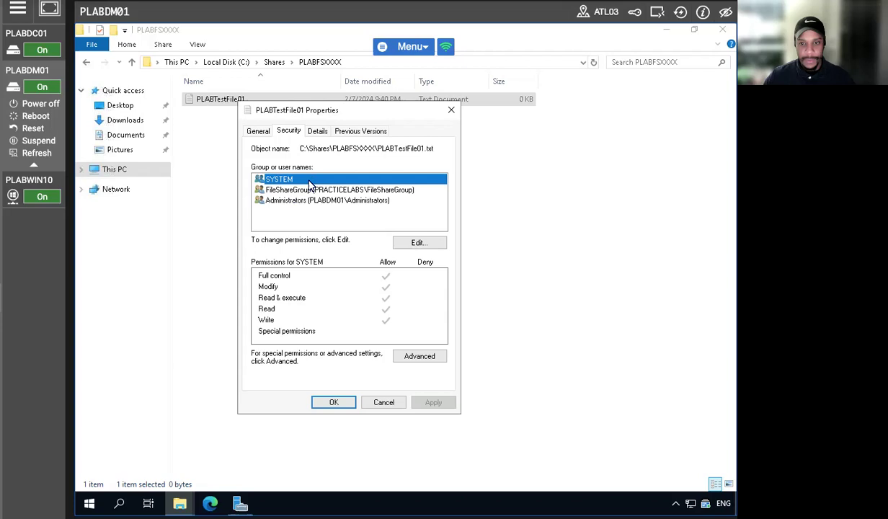
{"action": "left_click", "coordinate": [298, 189]}
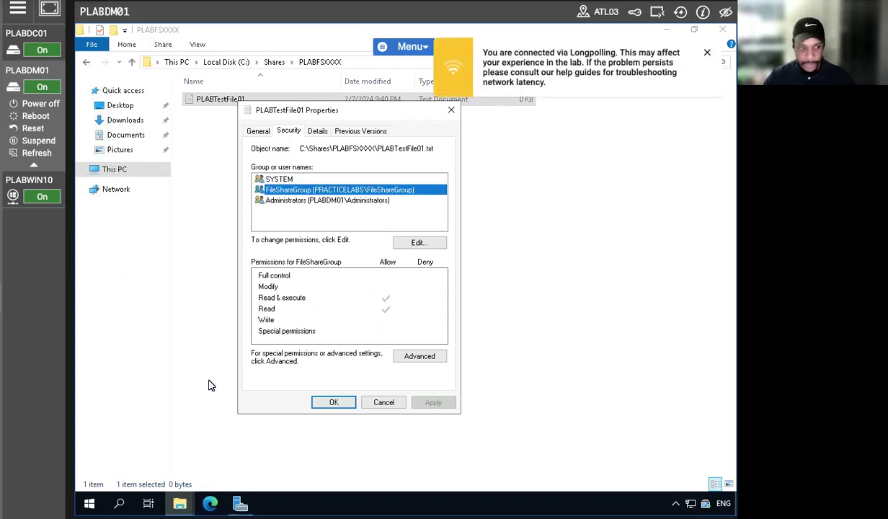
{"action": "left_click", "coordinate": [333, 403]}
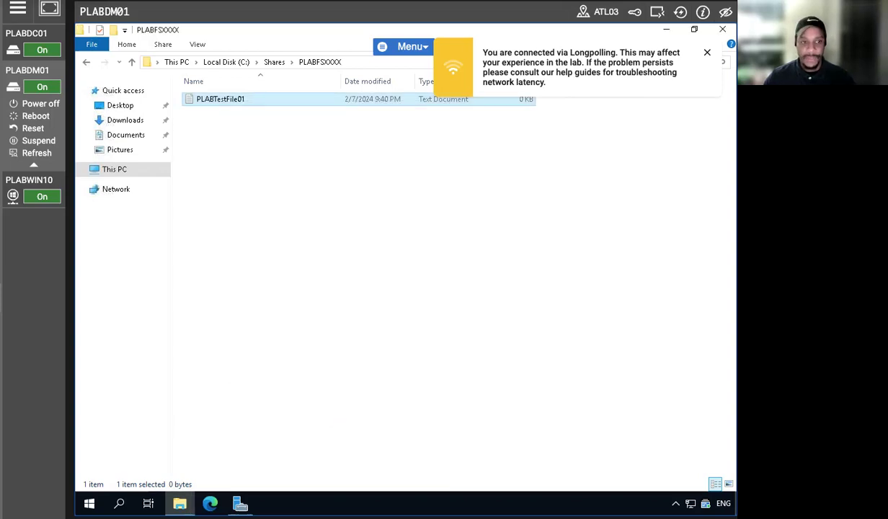
{"action": "left_click", "coordinate": [707, 52]}
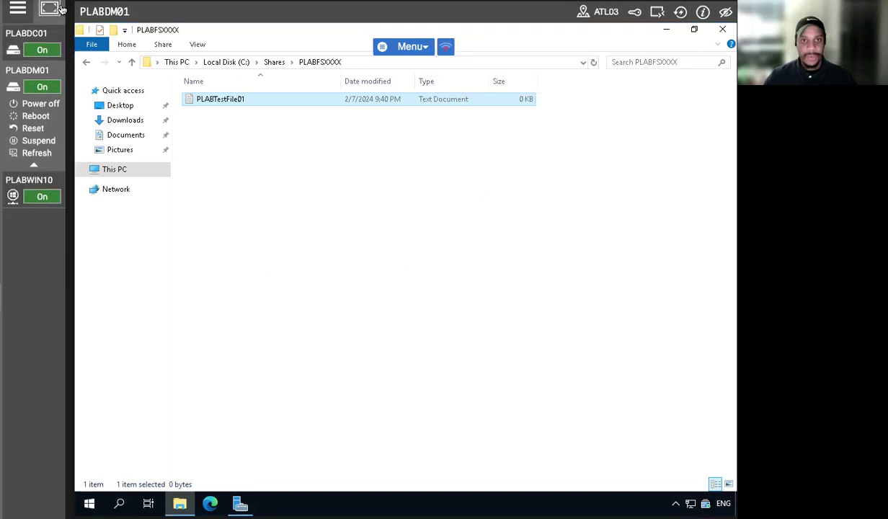
{"action": "left_click", "coordinate": [101, 13]}
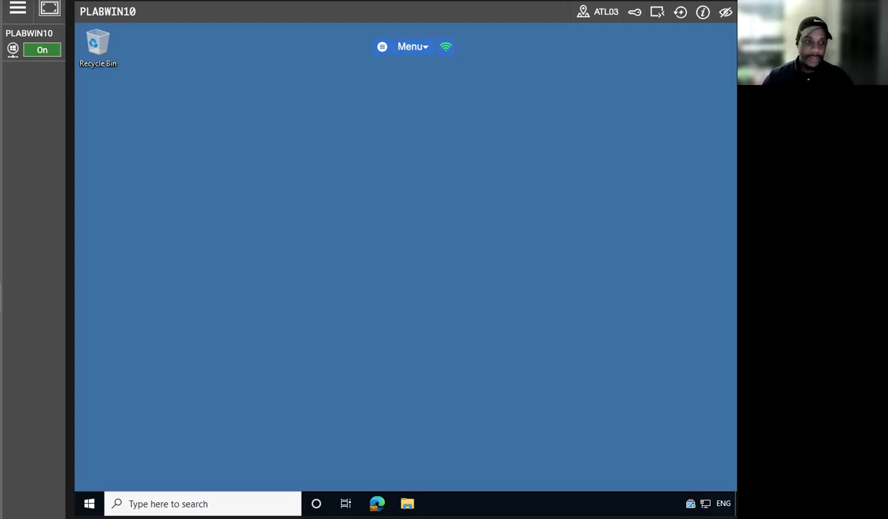
Step: Open the web browser on PLABWIN10 to the Azure portal
{"action": "left_click", "coordinate": [377, 503]}
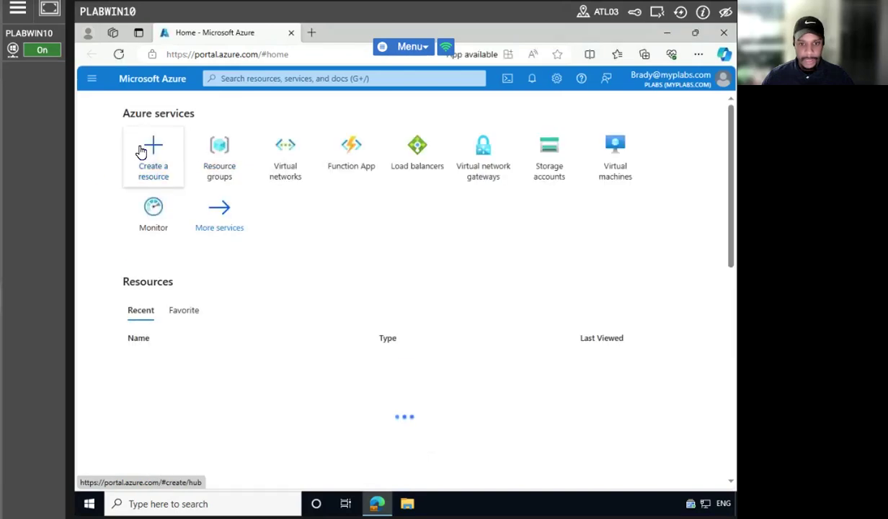
Step: Search the Marketplace for 'key vault' and start creating a Key Vault
{"action": "left_click", "coordinate": [184, 162]}
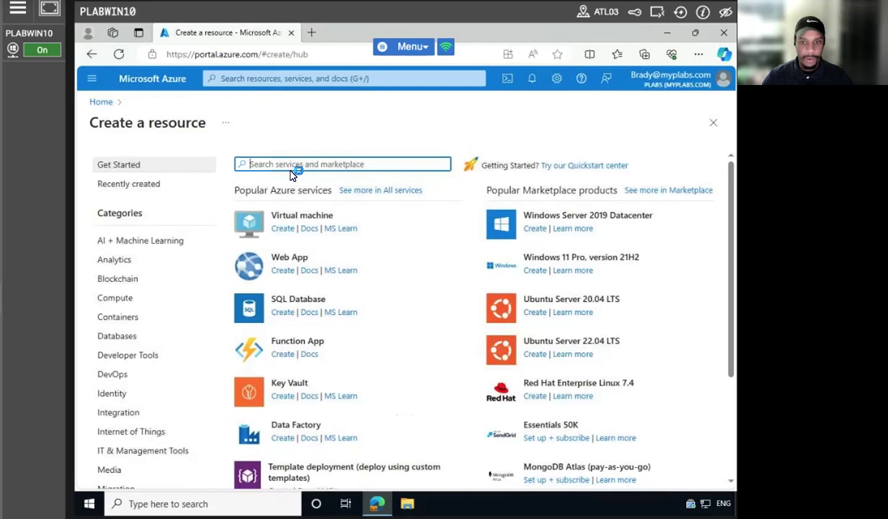
{"action": "type", "text": "key"}
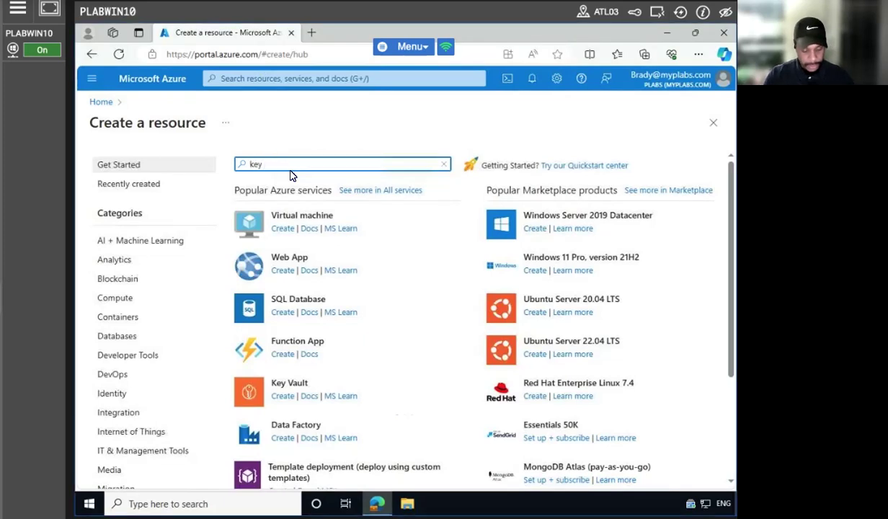
{"action": "type", "text": " vault"}
{"action": "left_click", "coordinate": [290, 179]}
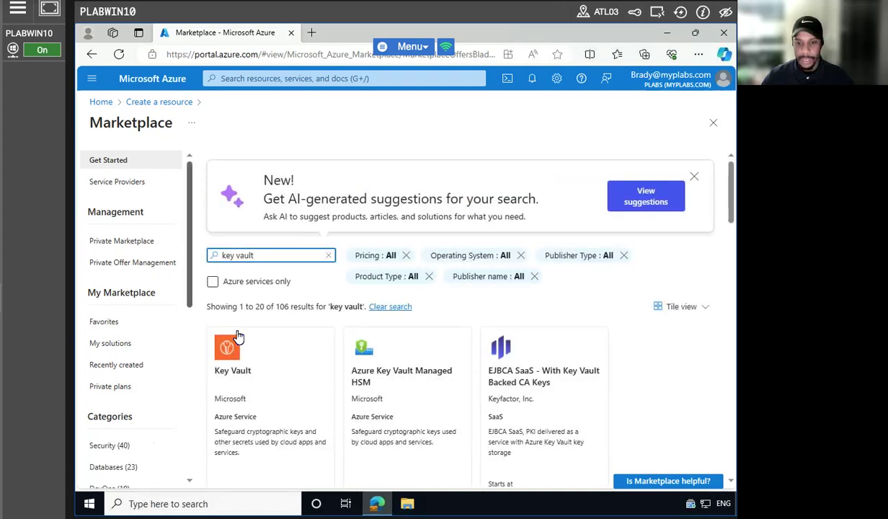
{"action": "scroll", "coordinate": [265, 377], "scroll_direction": "down", "scroll_amount": 2}
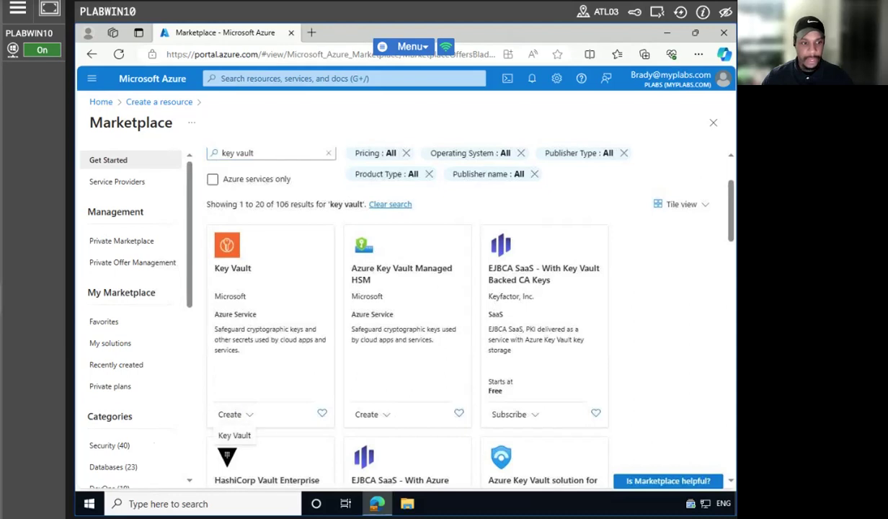
{"action": "left_click", "coordinate": [231, 414]}
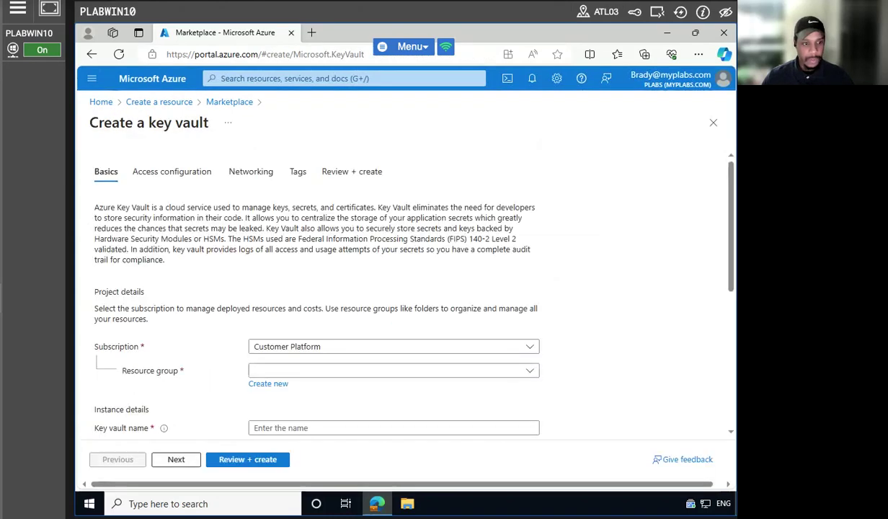
Step: Select the existing resource group for the new key vault
{"action": "left_click", "coordinate": [376, 370]}
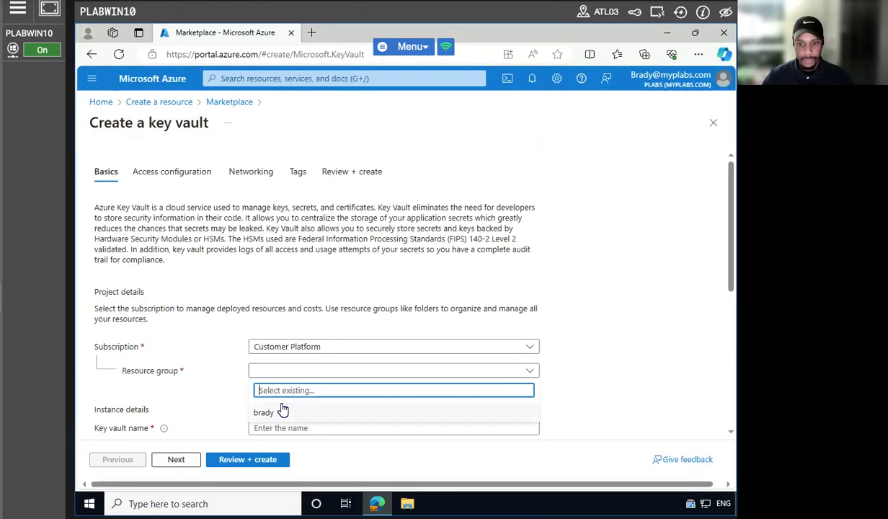
{"action": "left_click", "coordinate": [278, 412]}
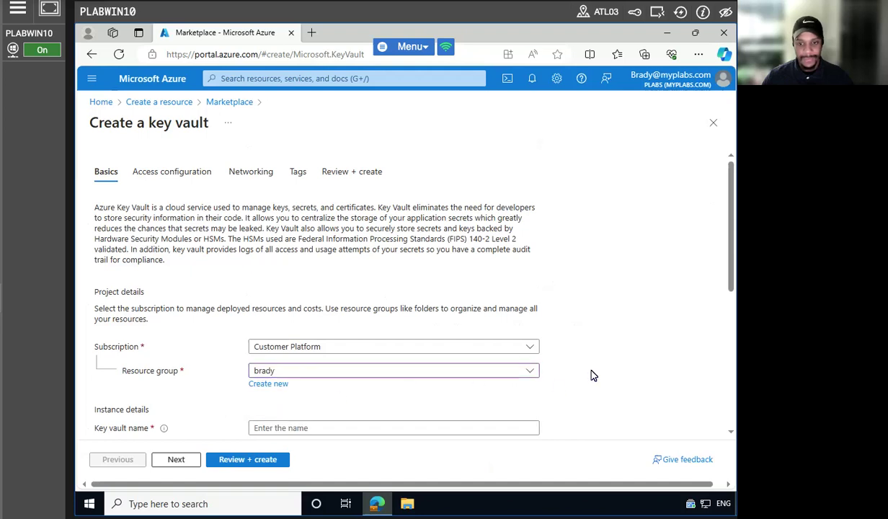
{"action": "scroll", "coordinate": [590, 375], "scroll_direction": "down", "scroll_amount": 1}
{"action": "scroll", "coordinate": [589, 376], "scroll_direction": "down", "scroll_amount": 3}
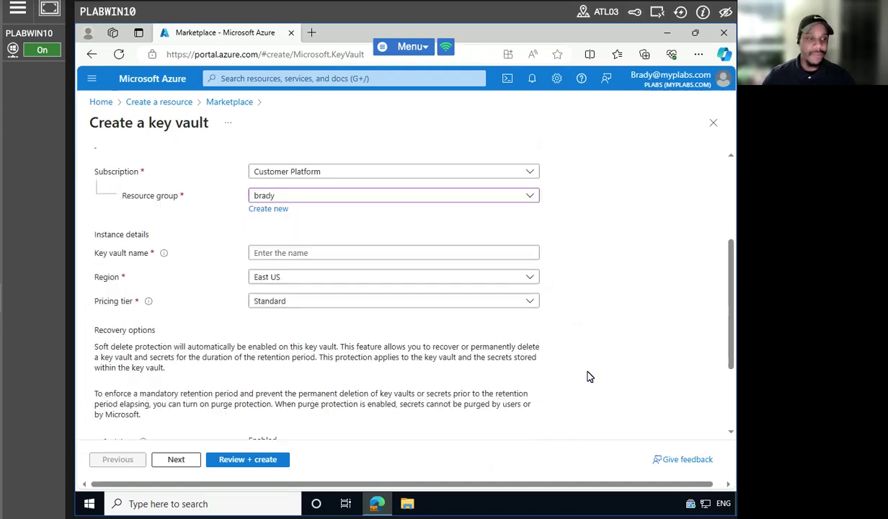
{"action": "scroll", "coordinate": [586, 375], "scroll_direction": "up", "scroll_amount": 1}
Step: Enter PLABKVX as the key vault name
{"action": "left_click", "coordinate": [292, 296]}
{"action": "type", "text": "PLAN"}
{"action": "key", "text": "BackSpace"}
{"action": "type", "text": "B"}
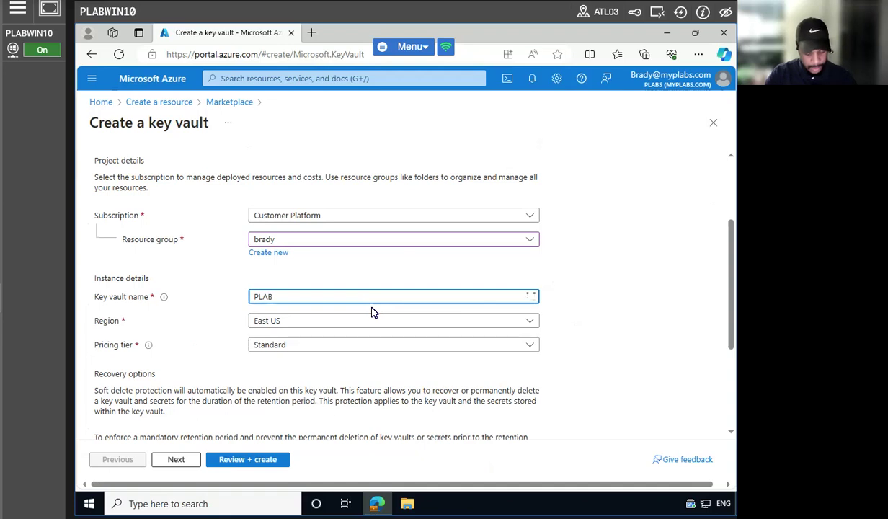
{"action": "type", "text": "KX="}
{"action": "key", "text": "BackSpace"}
{"action": "key", "text": "BackSpace"}
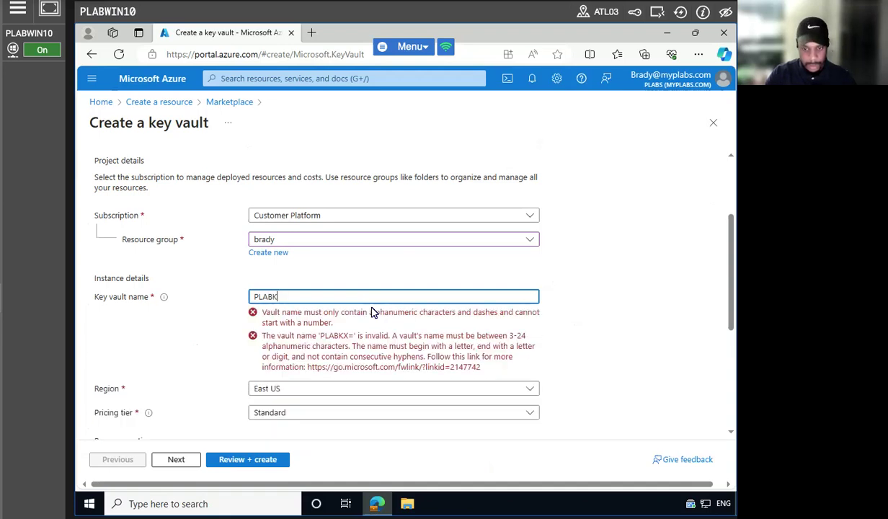
{"action": "type", "text": "VXX"}
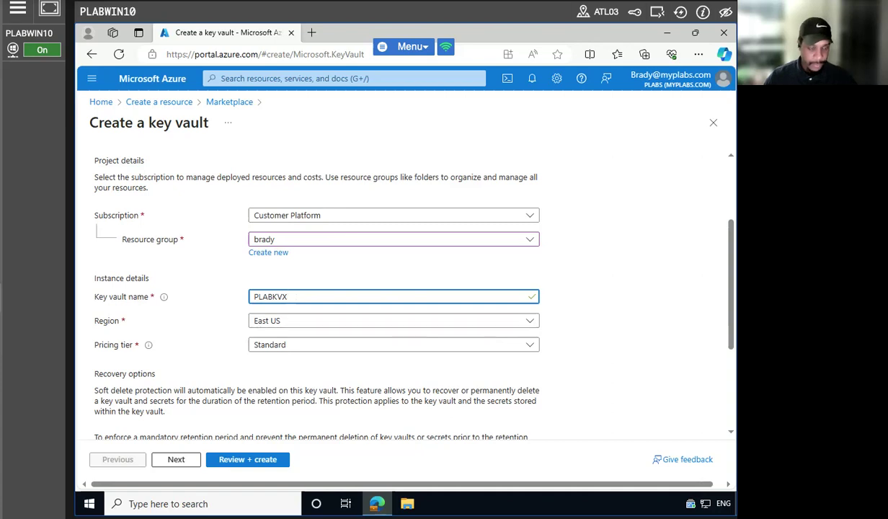
{"action": "scroll", "coordinate": [565, 323], "scroll_direction": "down", "scroll_amount": 3}
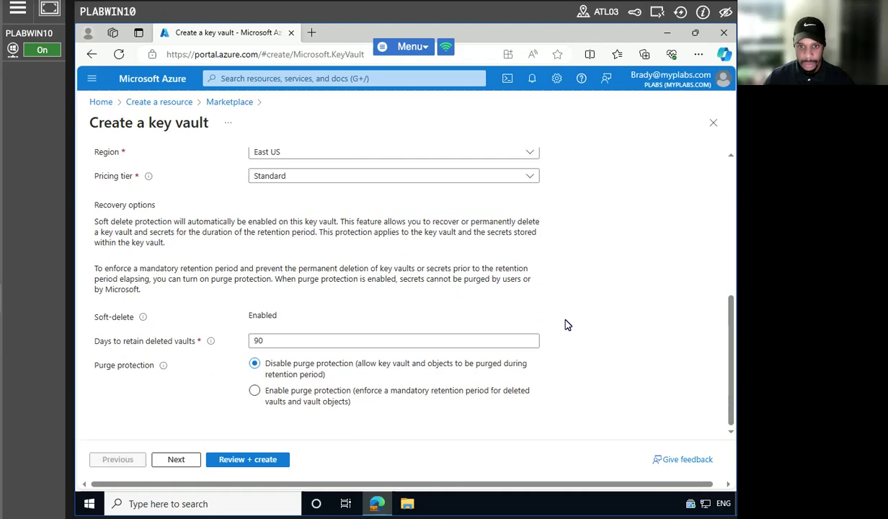
Step: Set the key vault region to UK South
{"action": "scroll", "coordinate": [566, 323], "scroll_direction": "up", "scroll_amount": 2}
{"action": "left_click", "coordinate": [359, 242]}
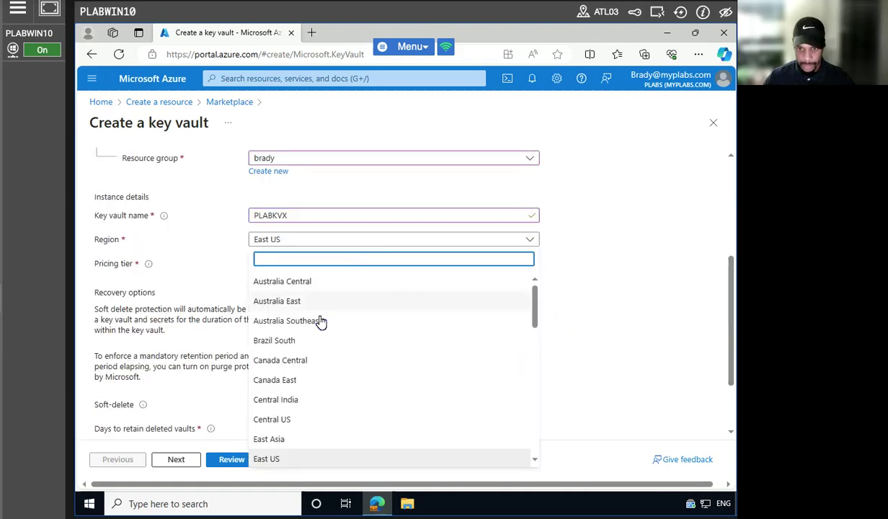
{"action": "scroll", "coordinate": [315, 396], "scroll_direction": "down", "scroll_amount": 5}
{"action": "scroll", "coordinate": [317, 408], "scroll_direction": "down", "scroll_amount": 5}
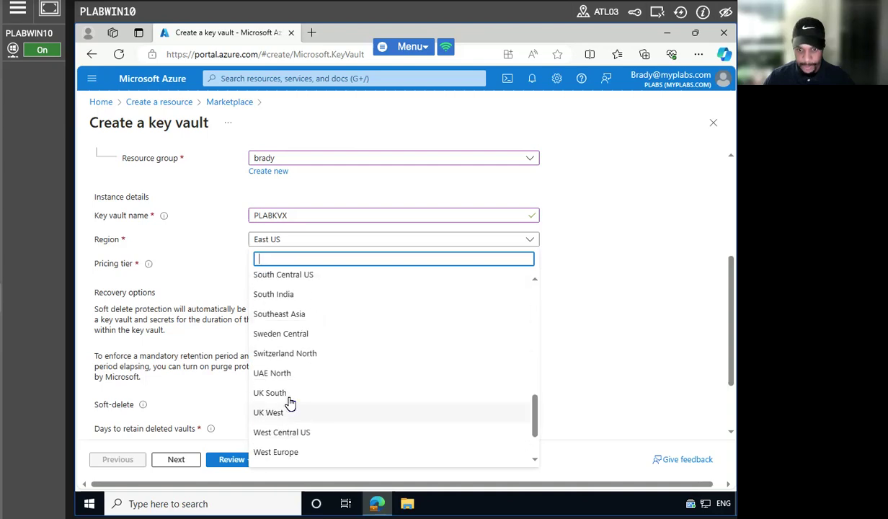
{"action": "left_click", "coordinate": [288, 393]}
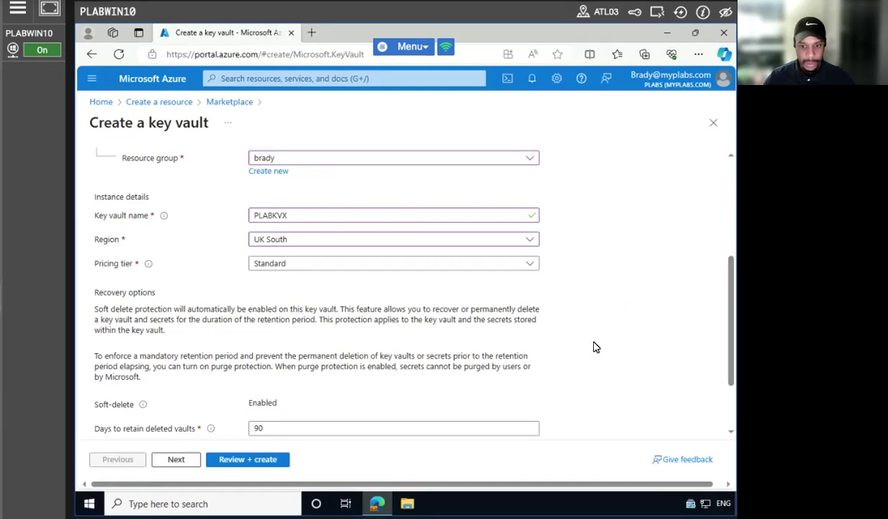
Step: Set days to retain deleted vaults to 7
{"action": "scroll", "coordinate": [646, 341], "scroll_direction": "up", "scroll_amount": 5}
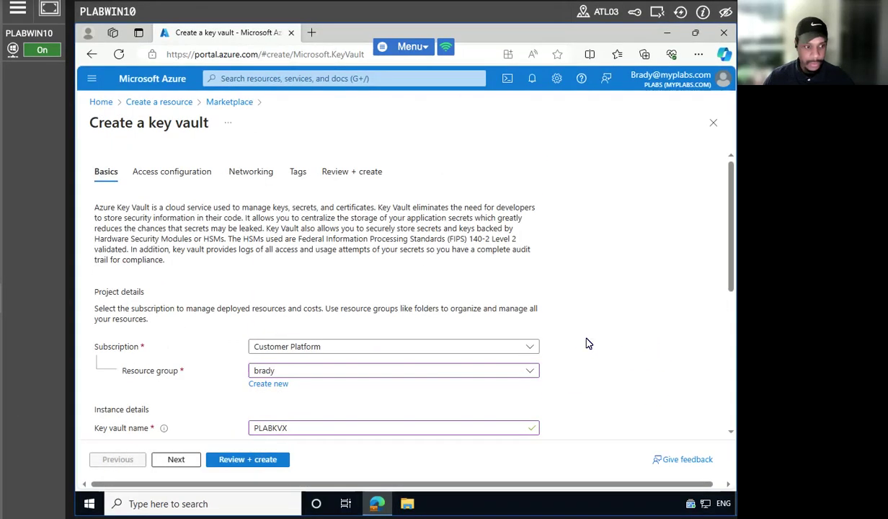
{"action": "scroll", "coordinate": [655, 346], "scroll_direction": "down", "scroll_amount": 3}
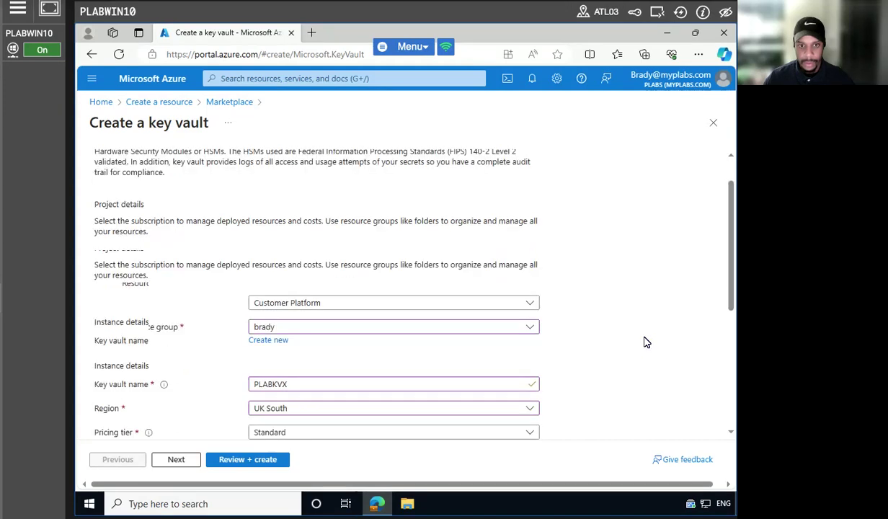
{"action": "scroll", "coordinate": [646, 342], "scroll_direction": "down", "scroll_amount": 1}
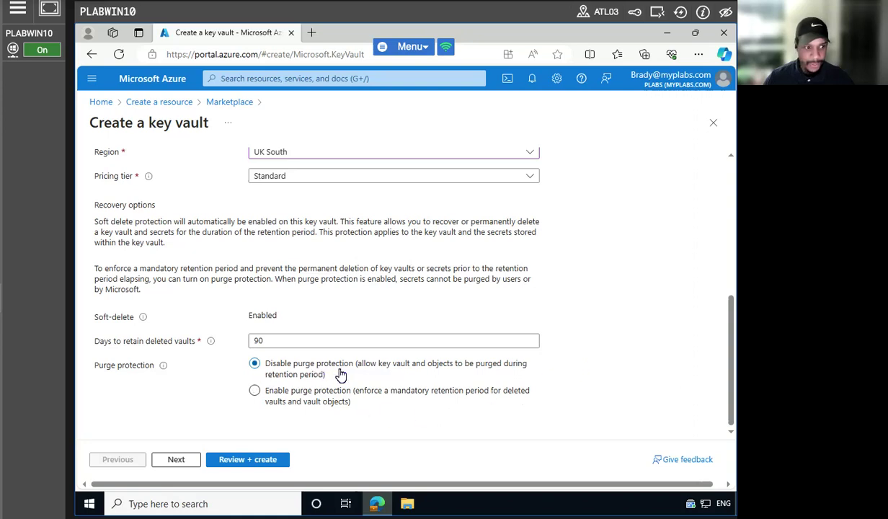
{"action": "left_click", "coordinate": [279, 342]}
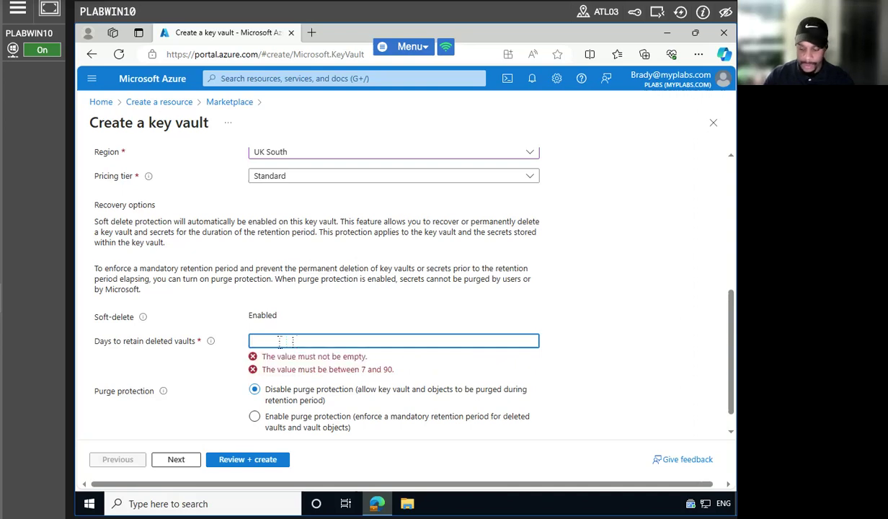
{"action": "left_click", "coordinate": [578, 339]}
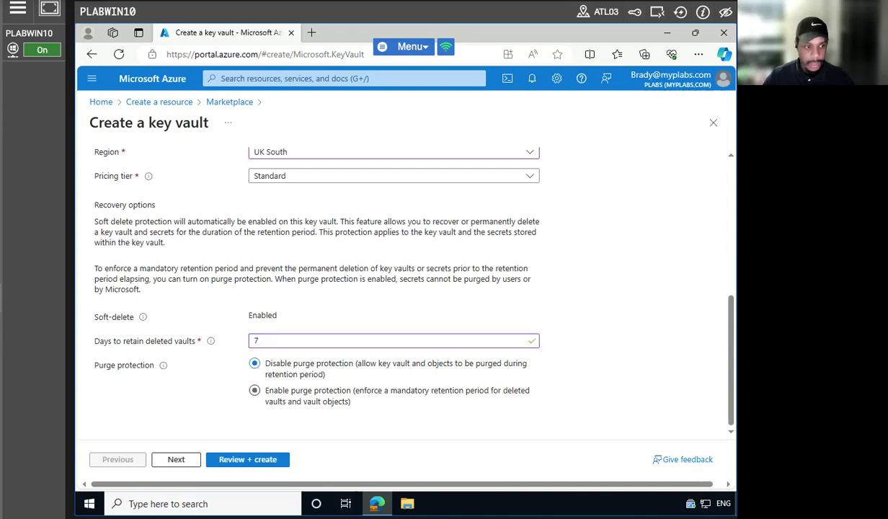
{"action": "left_click", "coordinate": [164, 460]}
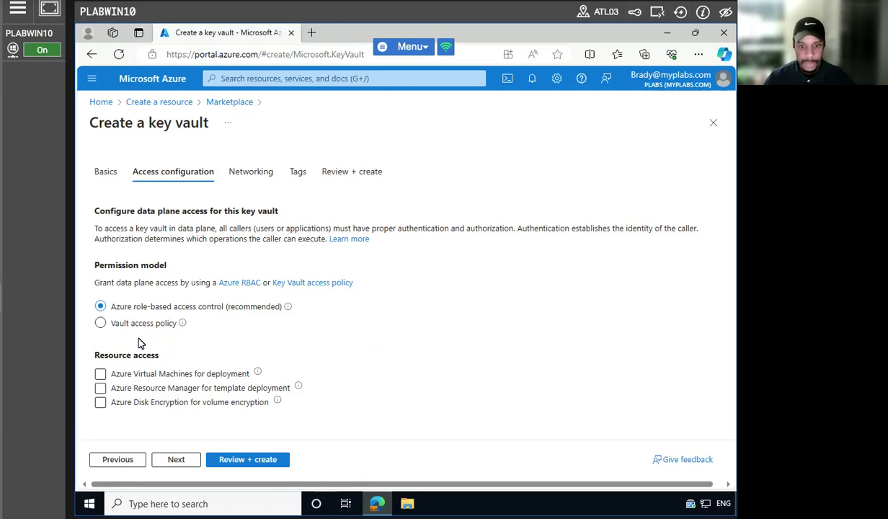
Step: Use the Vault access policy model with the existing user policy selected, then review
{"action": "left_click", "coordinate": [101, 323]}
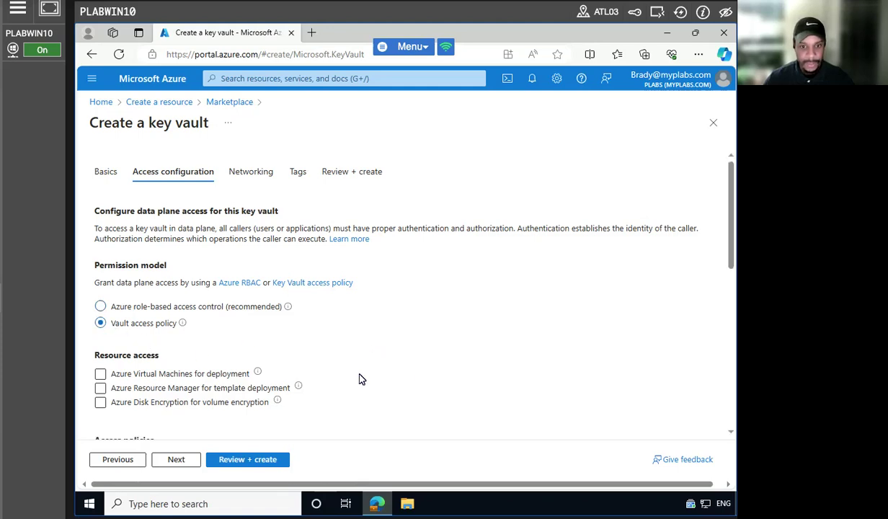
{"action": "scroll", "coordinate": [360, 379], "scroll_direction": "down", "scroll_amount": 2}
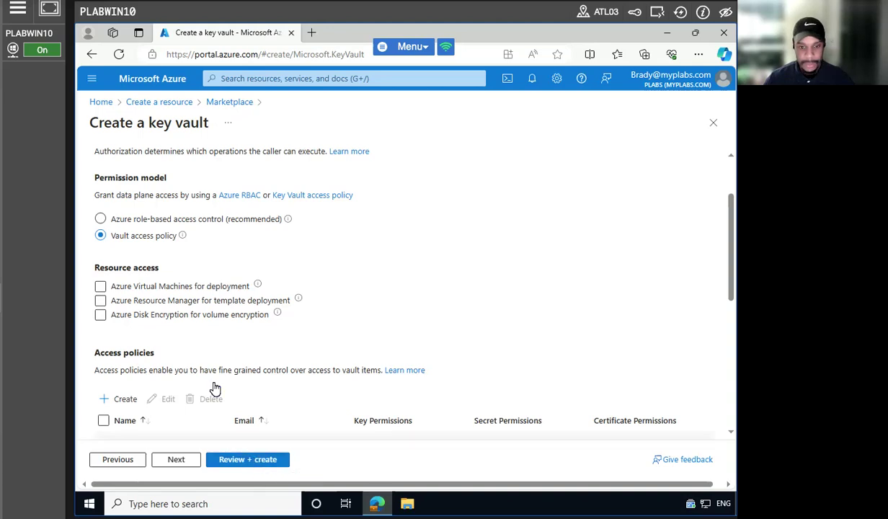
{"action": "scroll", "coordinate": [214, 388], "scroll_direction": "down", "scroll_amount": 2}
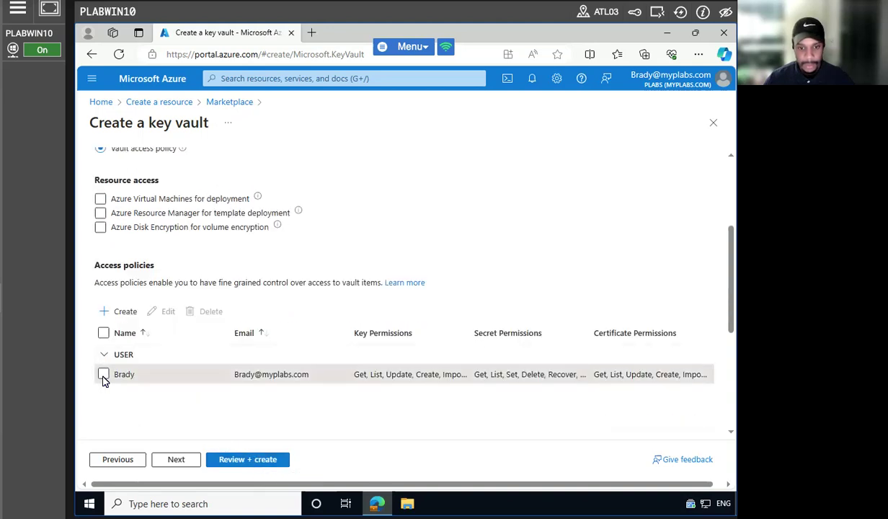
{"action": "left_click", "coordinate": [104, 374]}
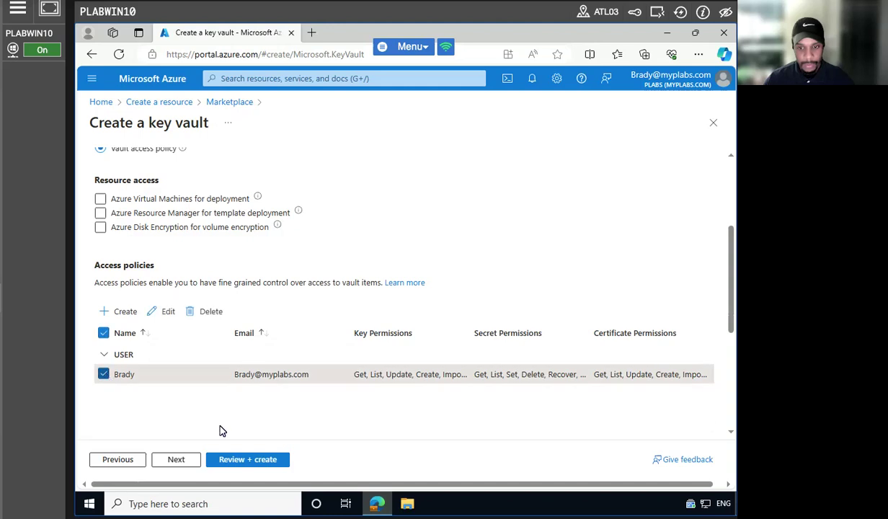
{"action": "left_click", "coordinate": [262, 460]}
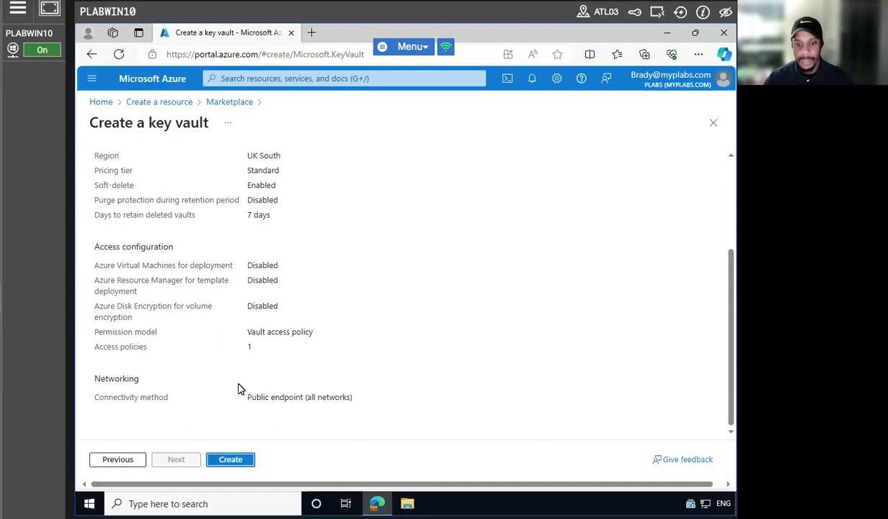
Step: Create the PLABKVX key vault and follow its deployment in Notifications until it succeeds
{"action": "scroll", "coordinate": [238, 371], "scroll_direction": "up", "scroll_amount": 3}
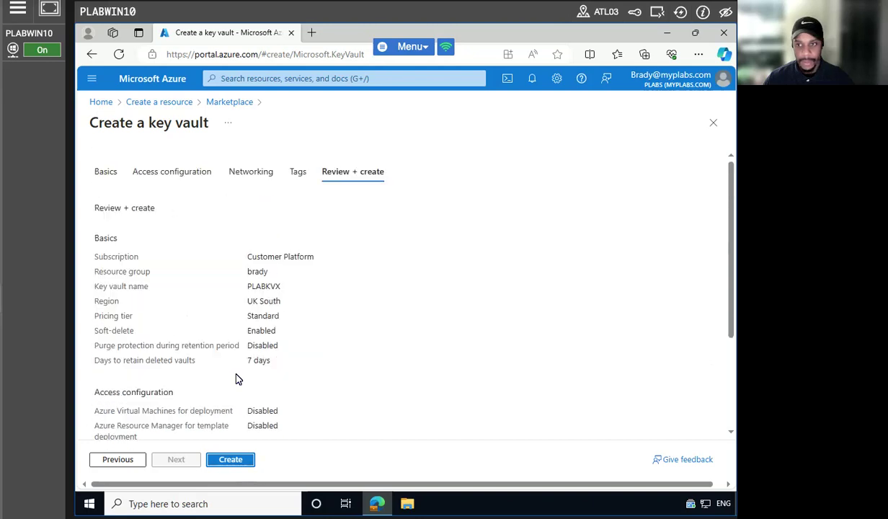
{"action": "scroll", "coordinate": [240, 378], "scroll_direction": "down", "scroll_amount": 3}
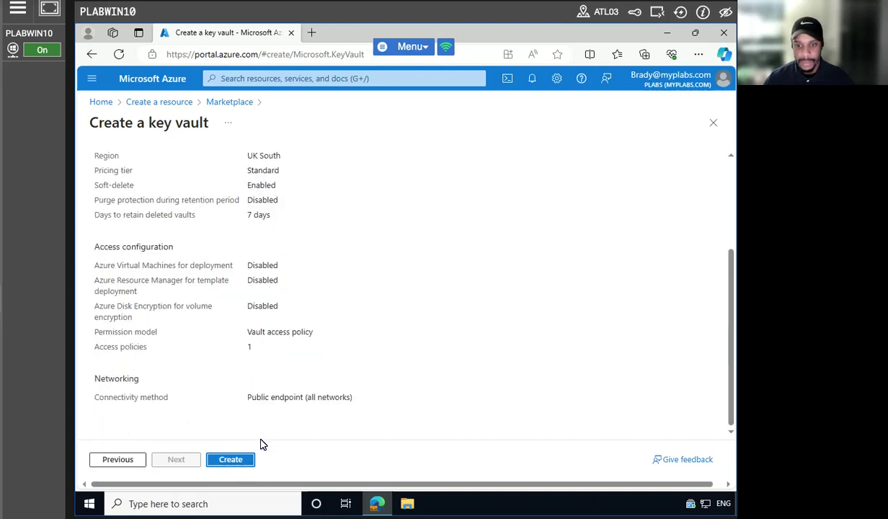
{"action": "left_click", "coordinate": [242, 459]}
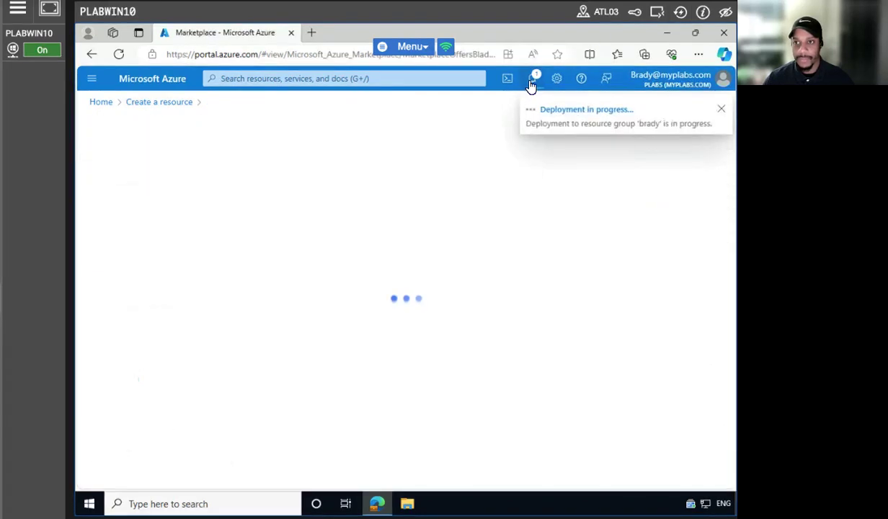
{"action": "left_click", "coordinate": [529, 85]}
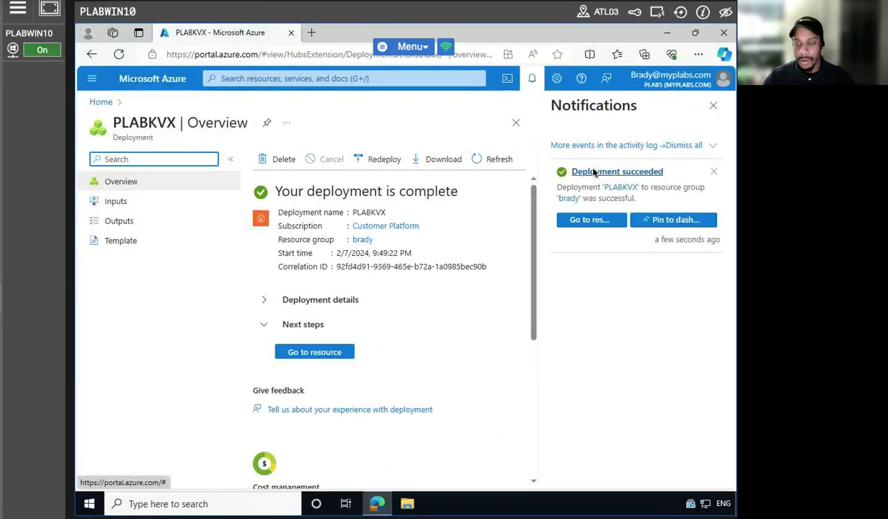
{"action": "left_click", "coordinate": [590, 222]}
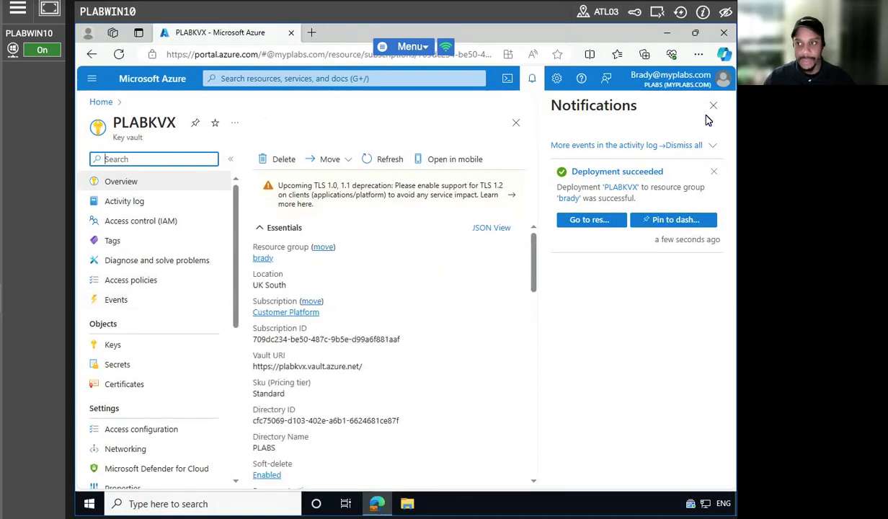
Step: Clear the deployment notification and show PLABKVX's Keys list, which is still empty
{"action": "left_click", "coordinate": [713, 175]}
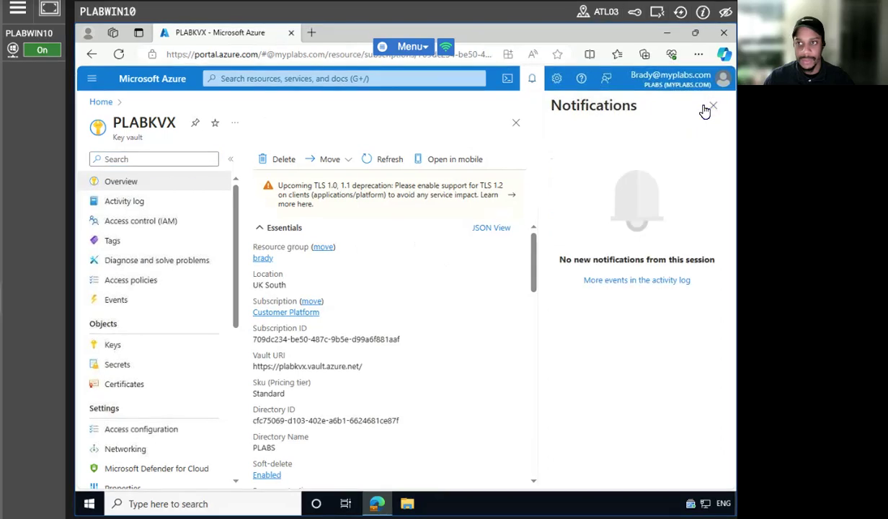
{"action": "left_click", "coordinate": [712, 106]}
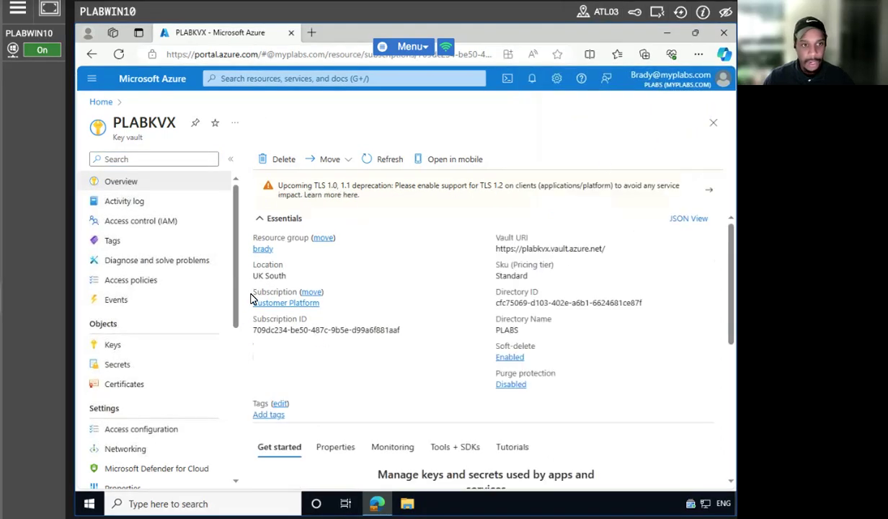
{"action": "left_click", "coordinate": [128, 344]}
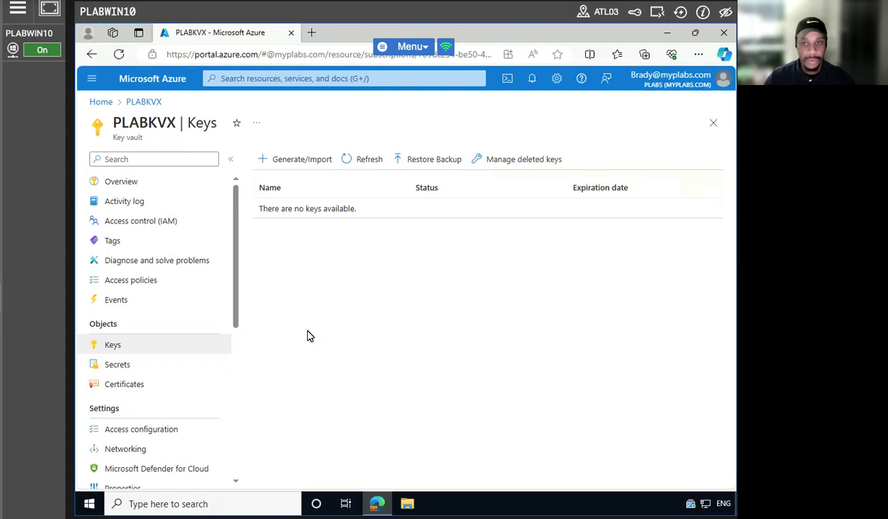
Step: Bring up the Create a key form (Generate, RSA 2048, Enabled) and dismiss the browser popup
{"action": "left_click", "coordinate": [310, 165]}
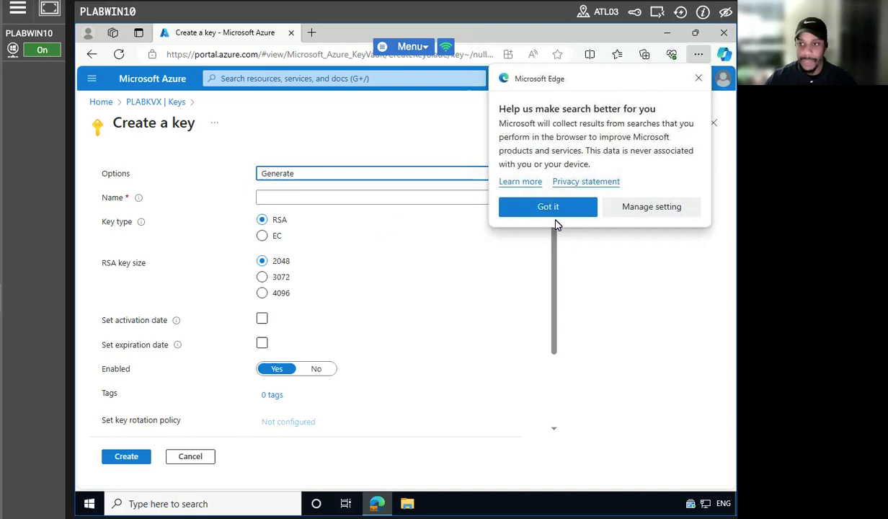
{"action": "left_click", "coordinate": [547, 211]}
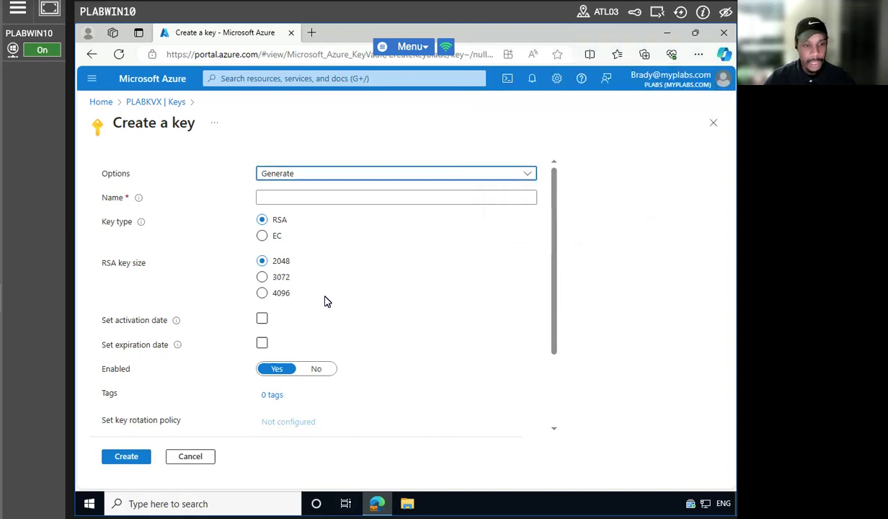
Step: Create RSA key PlabKey01 with both activation and expiration dates set, expiring 2/7/2026
{"action": "left_click", "coordinate": [298, 201]}
{"action": "type", "text": "PlabKe"}
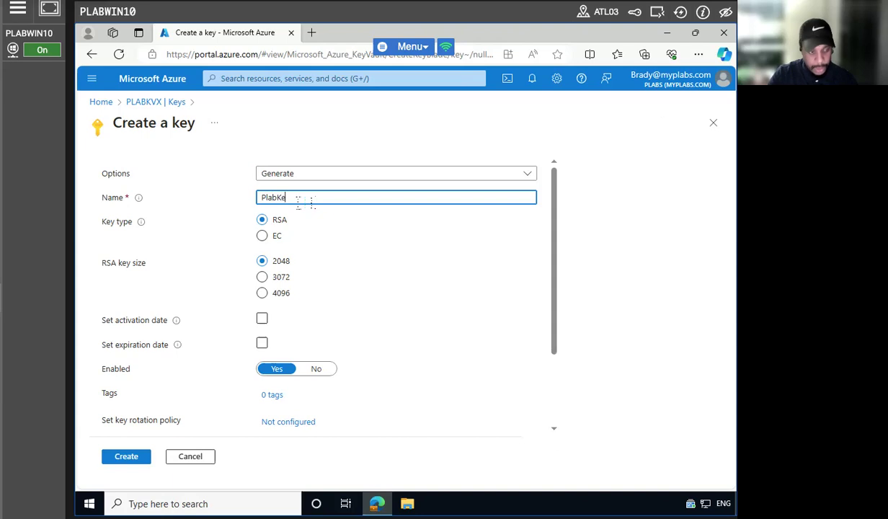
{"action": "type", "text": "y01"}
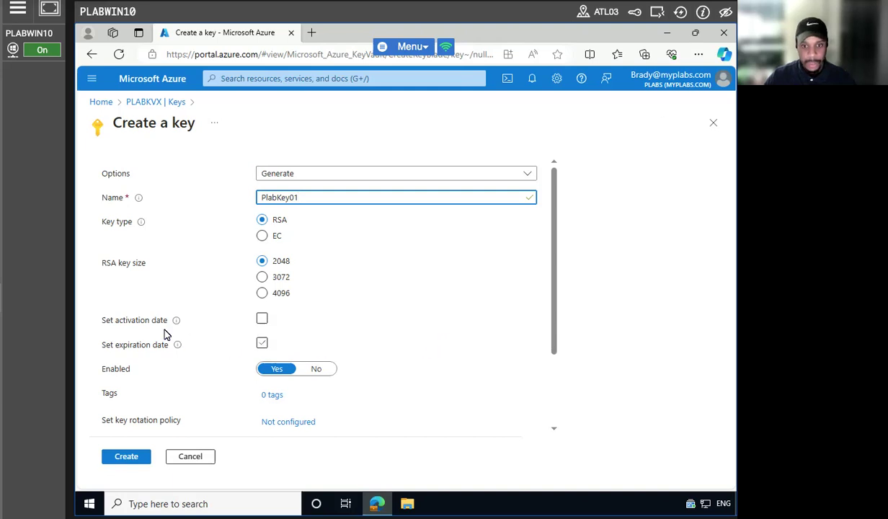
{"action": "left_click", "coordinate": [263, 319]}
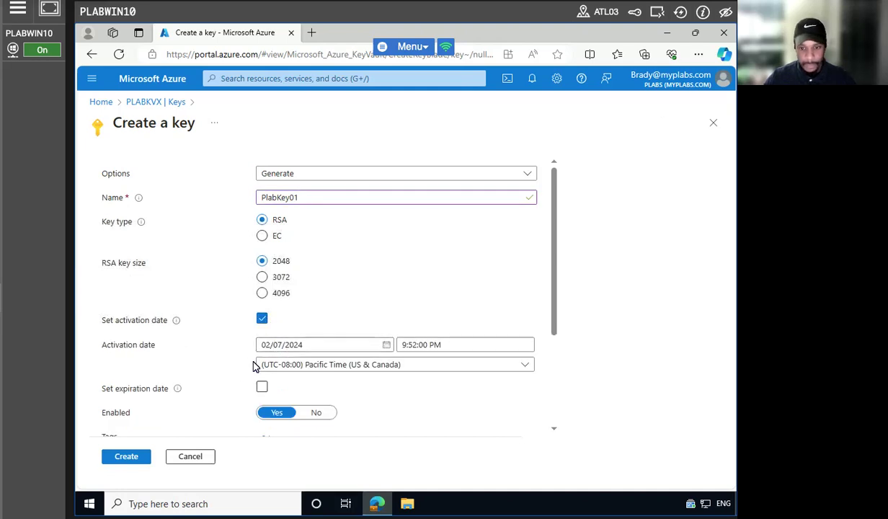
{"action": "scroll", "coordinate": [418, 391], "scroll_direction": "down", "scroll_amount": 2}
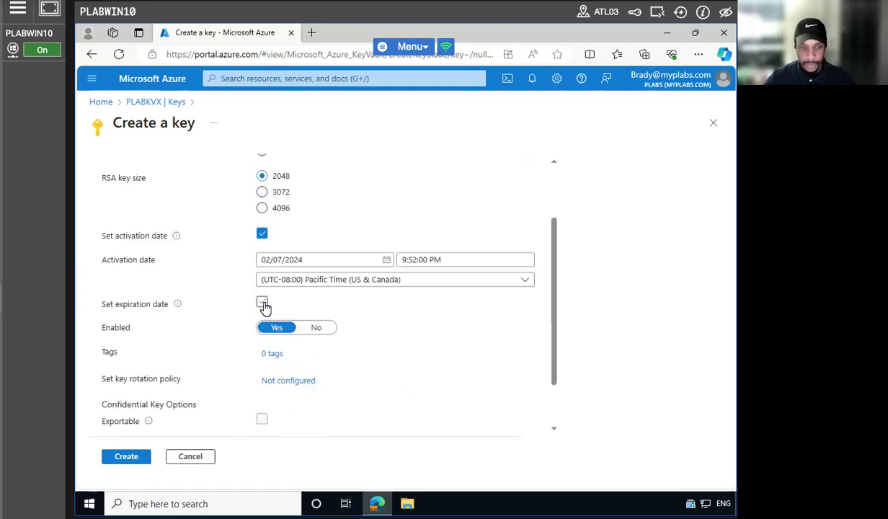
{"action": "left_click", "coordinate": [262, 303]}
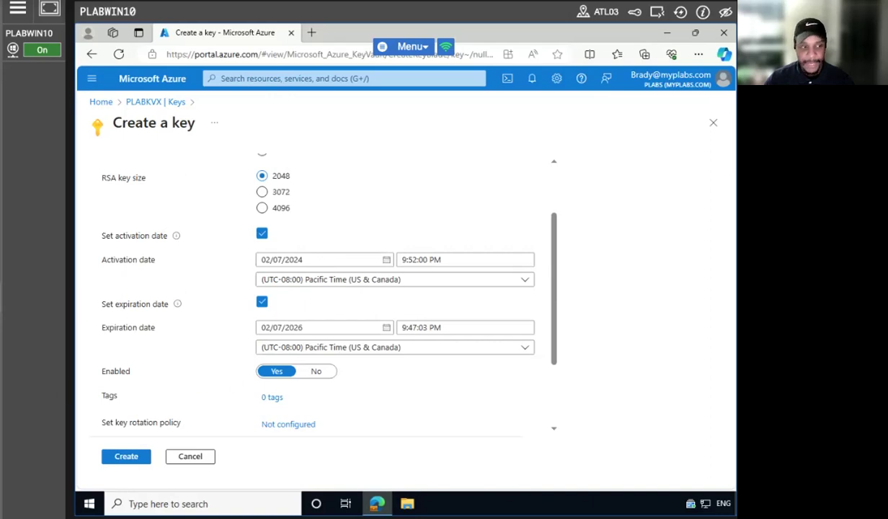
{"action": "left_click", "coordinate": [127, 454]}
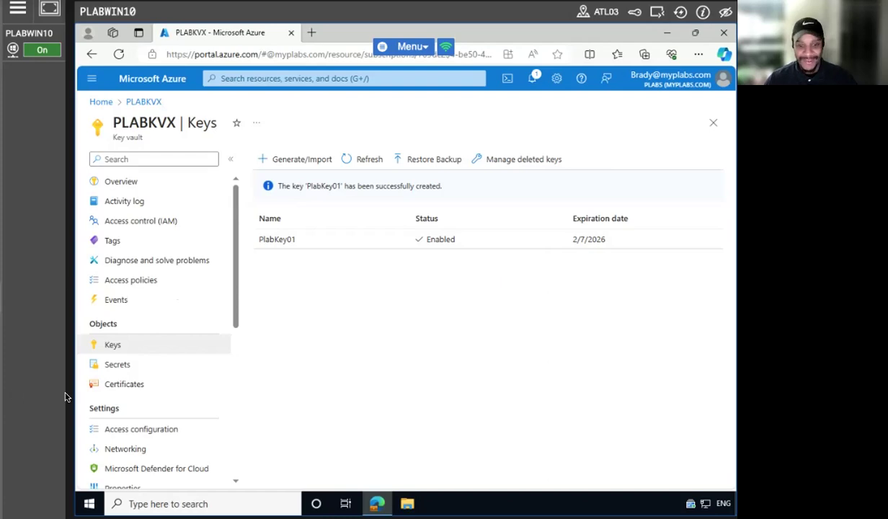
{"action": "left_click", "coordinate": [112, 366]}
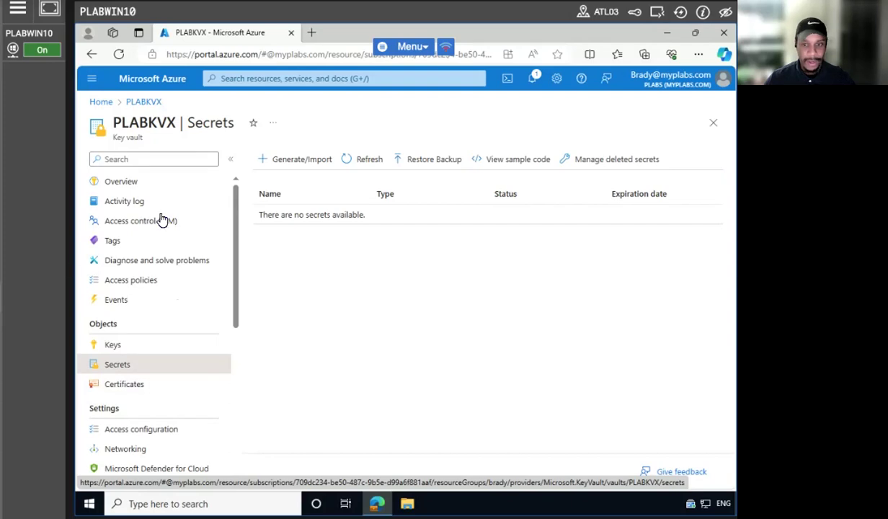
Step: Create secret SedcurePW01 with its password value and content type Password
{"action": "left_click", "coordinate": [285, 162]}
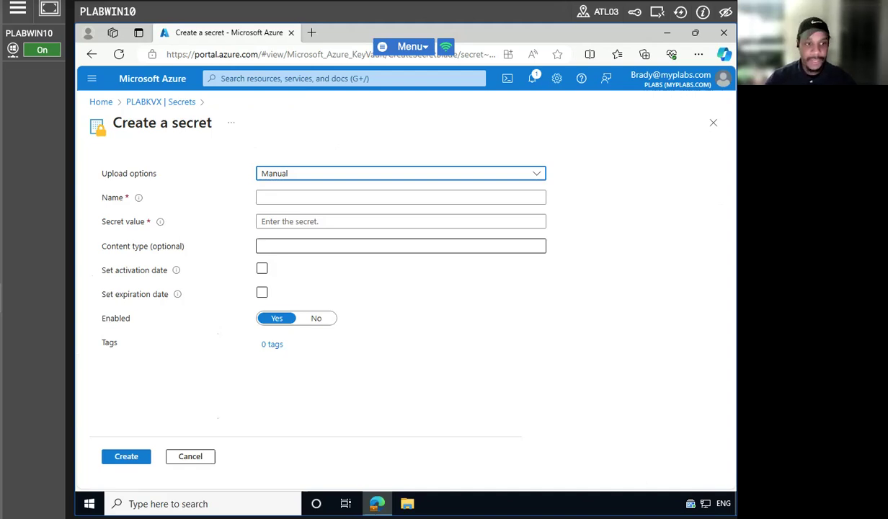
{"action": "left_click", "coordinate": [283, 199]}
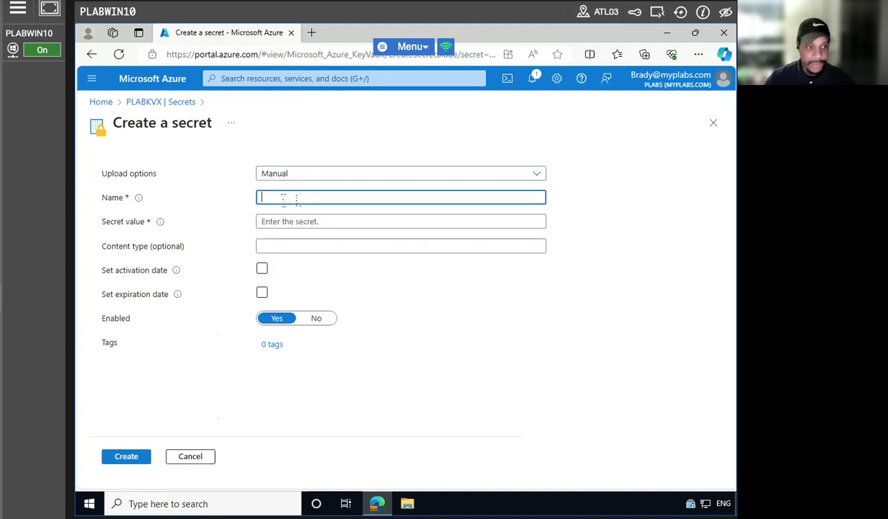
{"action": "type", "text": "SedcurePW01"}
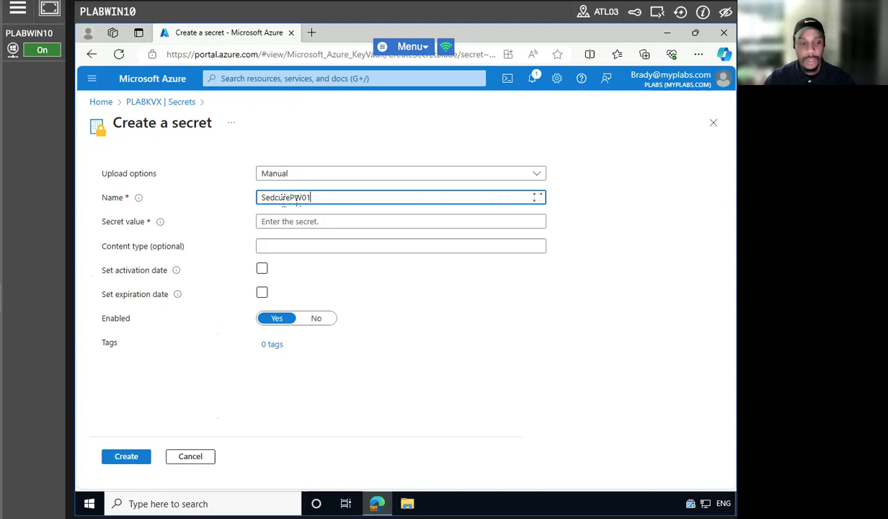
{"action": "left_click", "coordinate": [294, 222]}
{"action": "type", "text": "••••••••"}
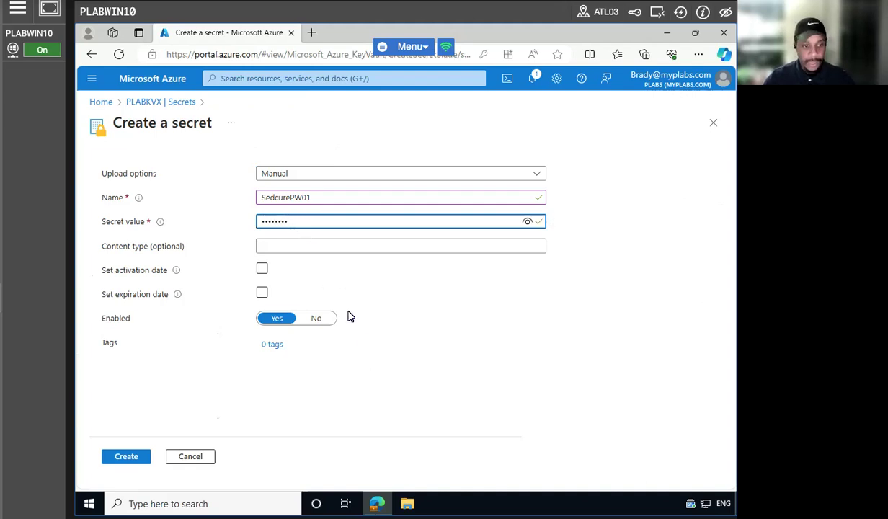
{"action": "left_click", "coordinate": [304, 246]}
{"action": "type", "text": "Password"}
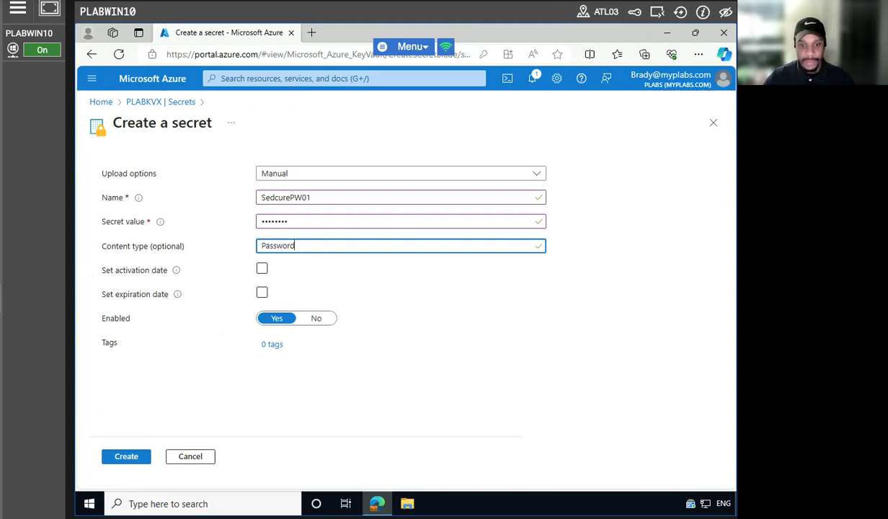
{"action": "left_click", "coordinate": [119, 455]}
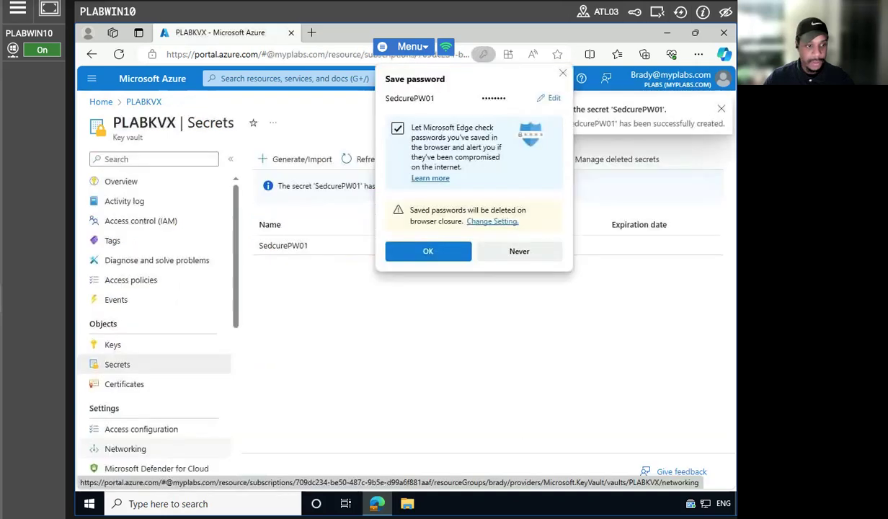
Step: Accept the browser's save-password offer, dismiss the low disk warning, and show the empty Certificates list
{"action": "left_click", "coordinate": [427, 251]}
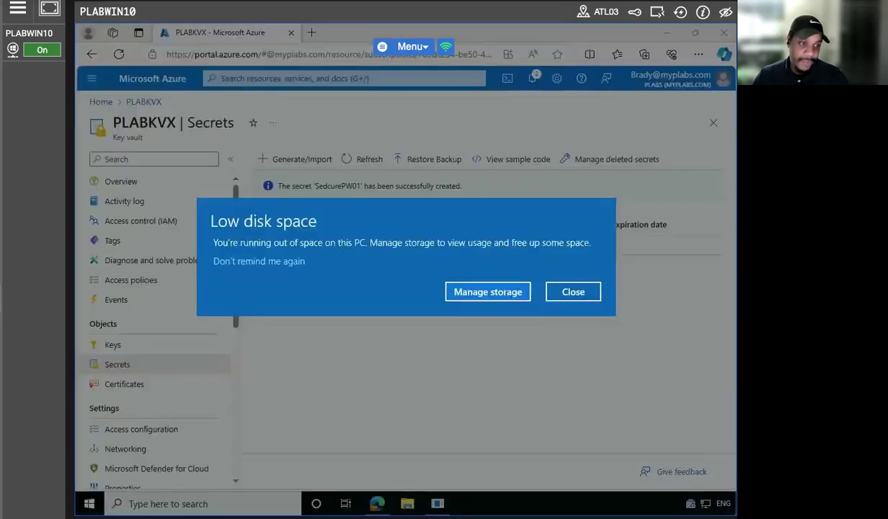
{"action": "left_click", "coordinate": [569, 292]}
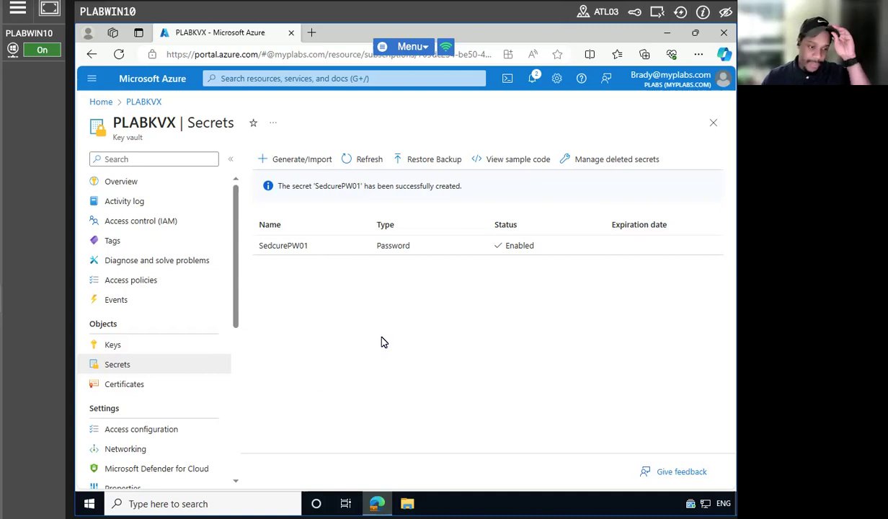
{"action": "left_click", "coordinate": [118, 383]}
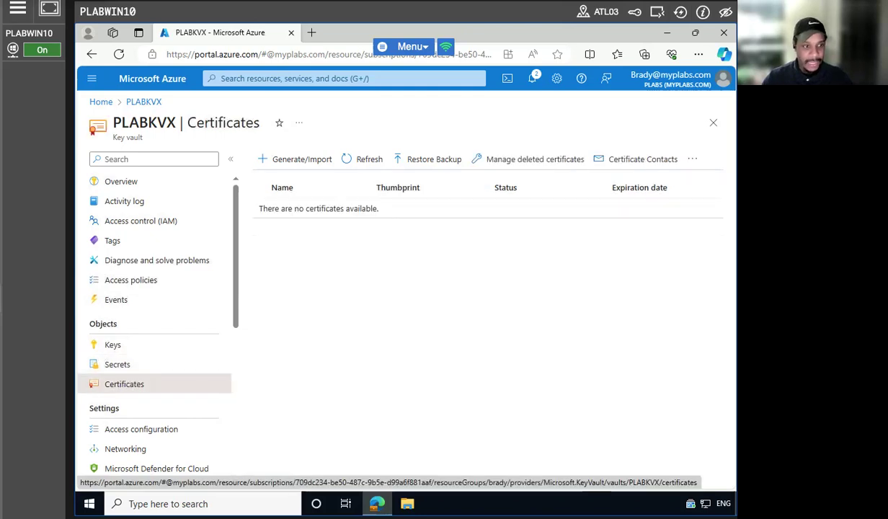
Step: Begin a new certificate for PLABKVX and enter PLABCE01 as the certificate name
{"action": "left_click", "coordinate": [307, 159]}
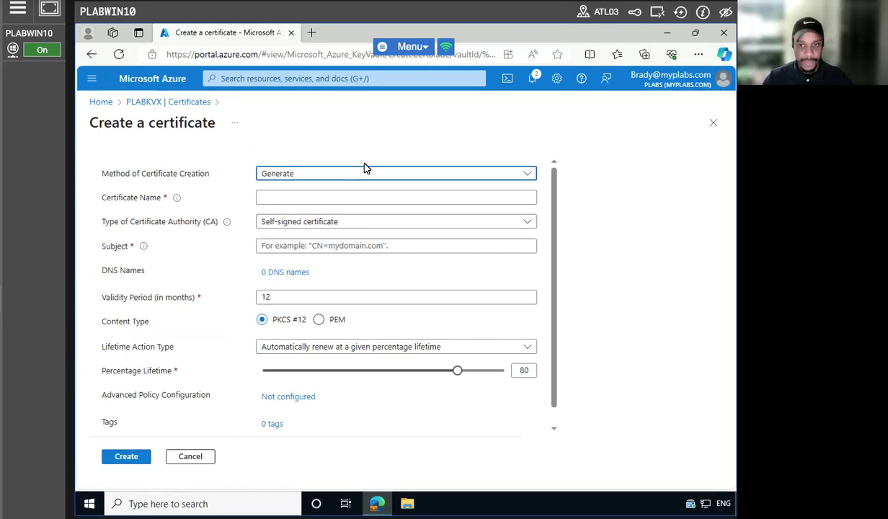
{"action": "left_click", "coordinate": [326, 198]}
{"action": "type", "text": "PLAB"}
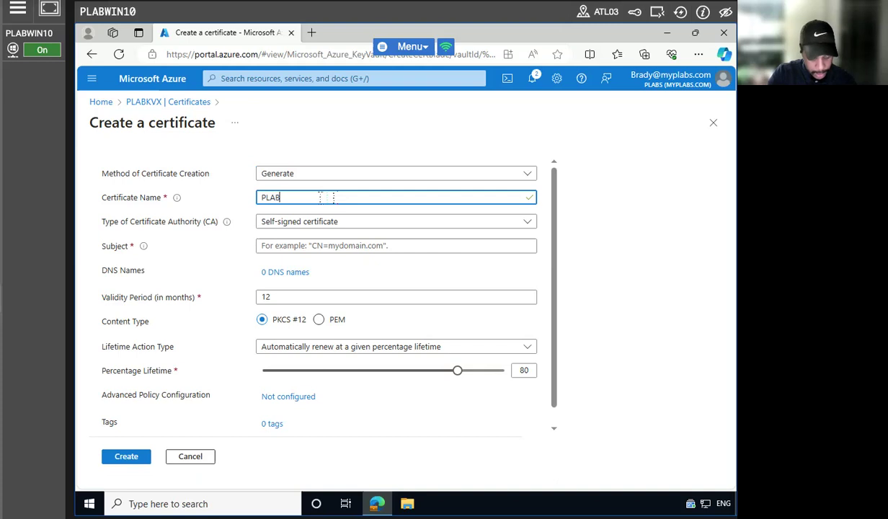
{"action": "type", "text": "CE01"}
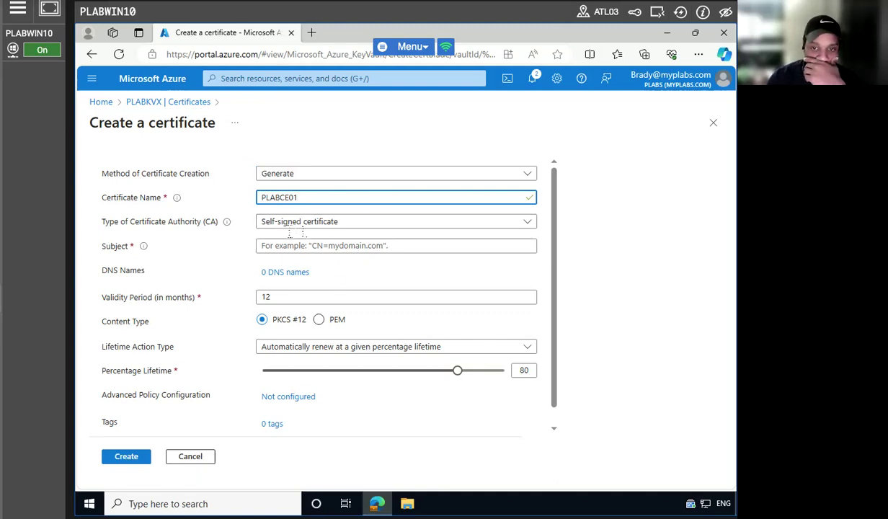
Step: Keep the Self-signed CA type, set subject CN=Test, and create certificate PLABCE01
{"action": "left_click", "coordinate": [376, 227]}
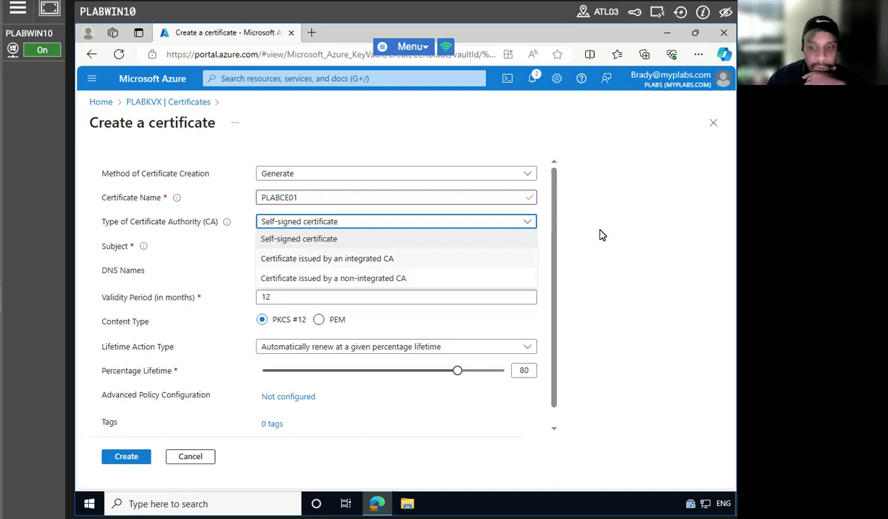
{"action": "left_click", "coordinate": [578, 221]}
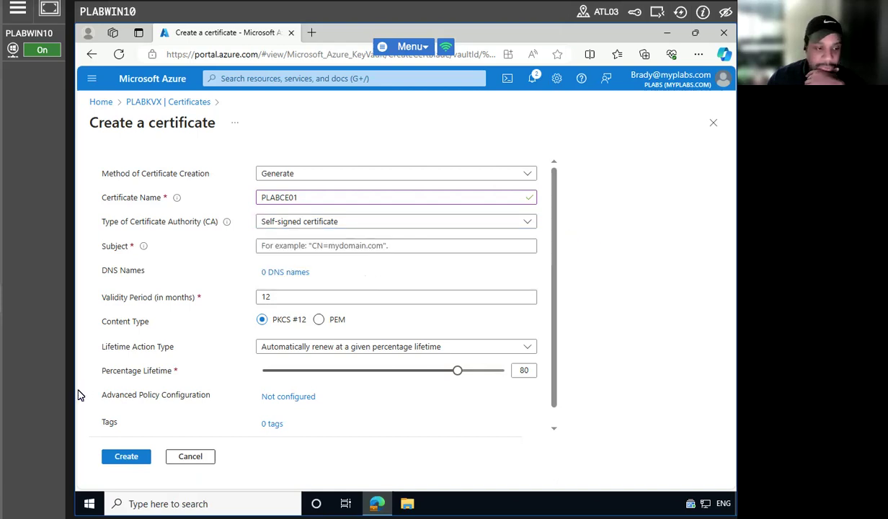
{"action": "left_click", "coordinate": [321, 249]}
{"action": "type", "text": "C"}
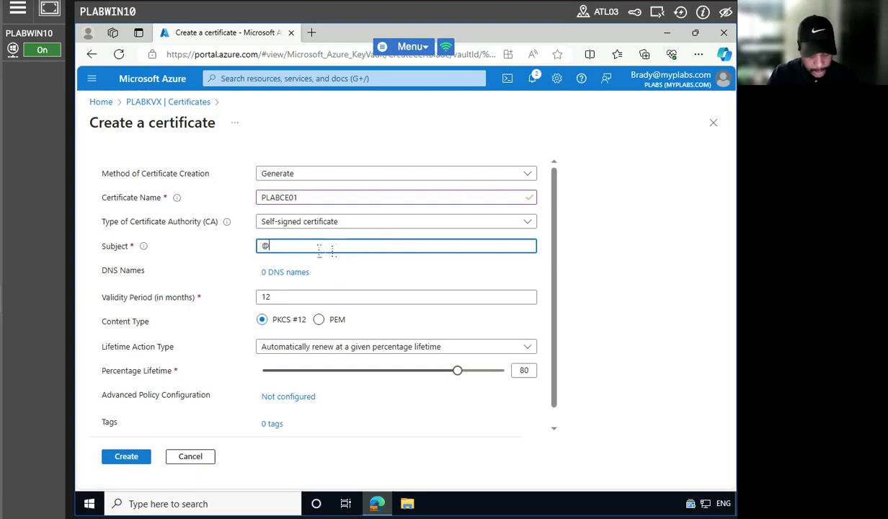
{"action": "key", "text": "BackSpace"}
{"action": "type", "text": "CN=Test"}
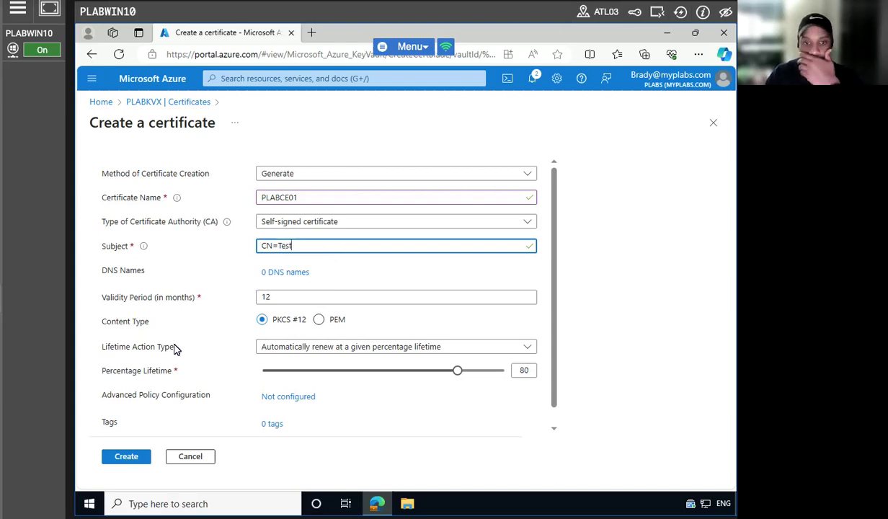
{"action": "scroll", "coordinate": [303, 396], "scroll_direction": "down", "scroll_amount": 1}
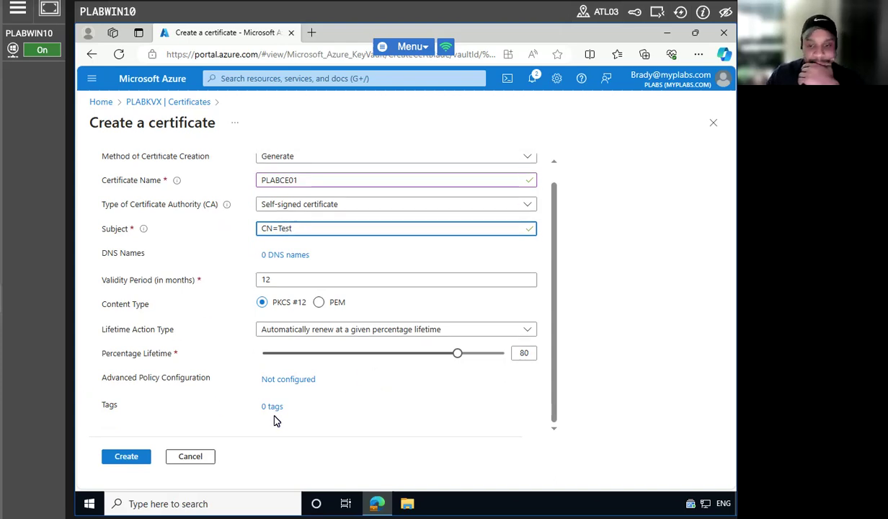
{"action": "left_click", "coordinate": [126, 456]}
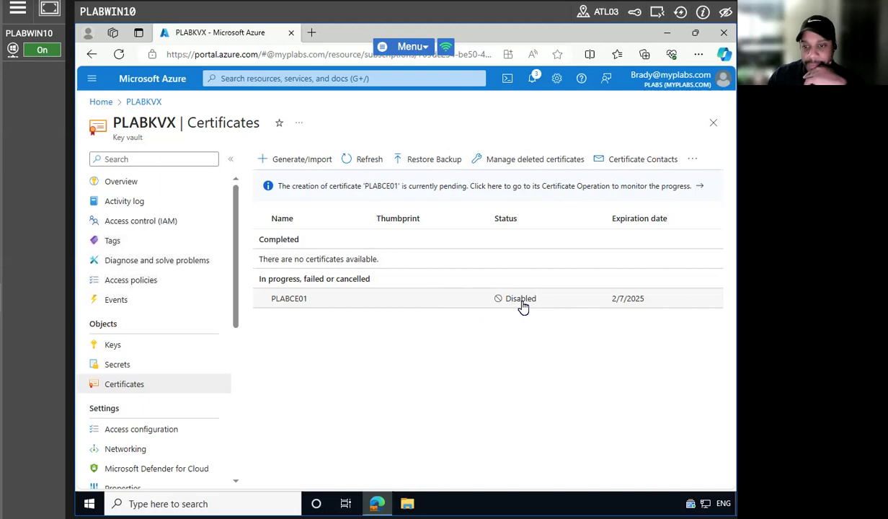
{"action": "left_click", "coordinate": [346, 303]}
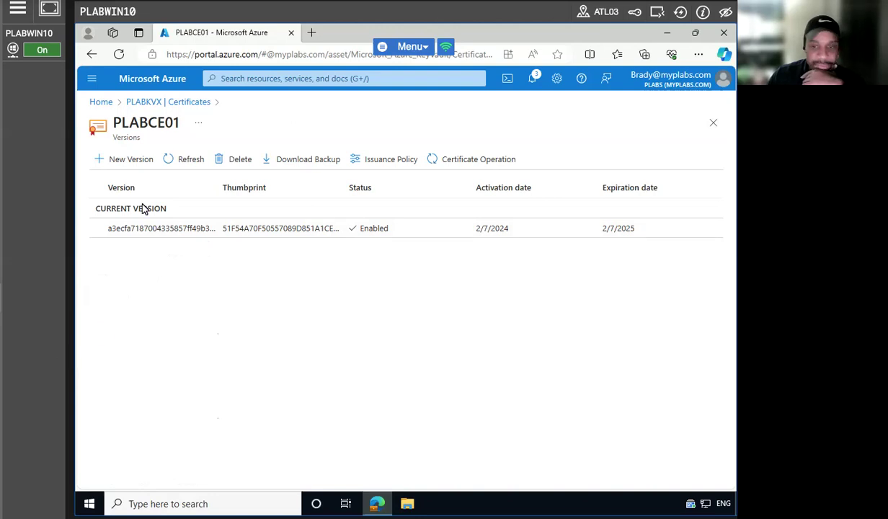
{"action": "left_click", "coordinate": [200, 105]}
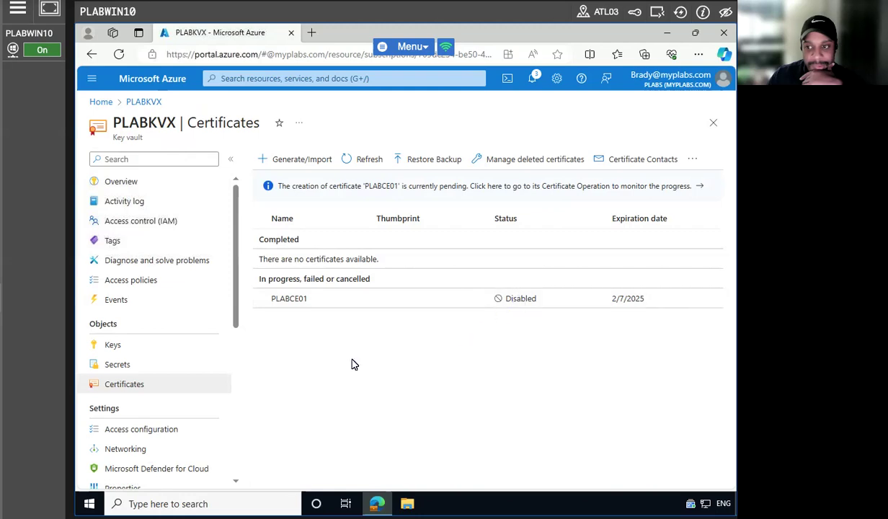
{"action": "left_click", "coordinate": [368, 160]}
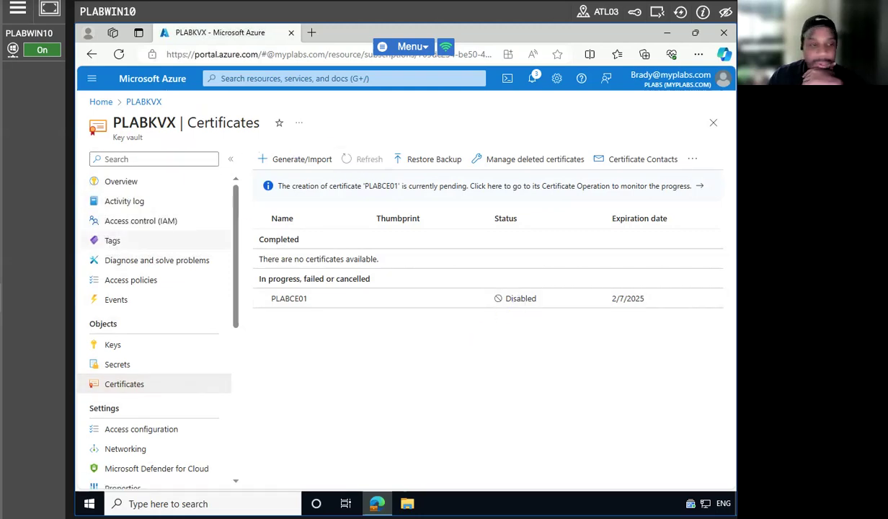